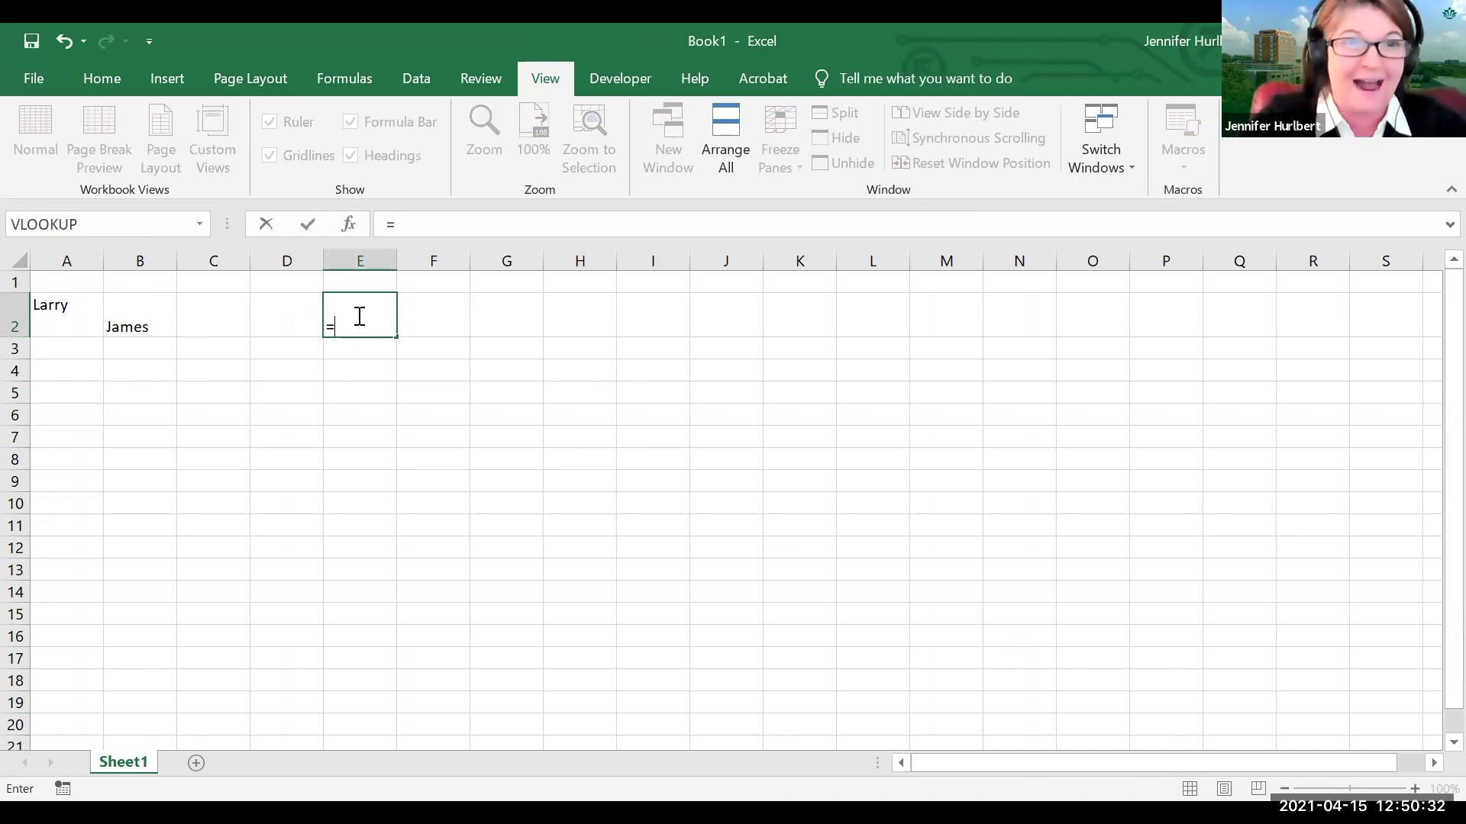
Start a CONCATENATE formula in cell E2 and bring up its function arguments clear of the source cells.
{"action": "type", "text": "C"}
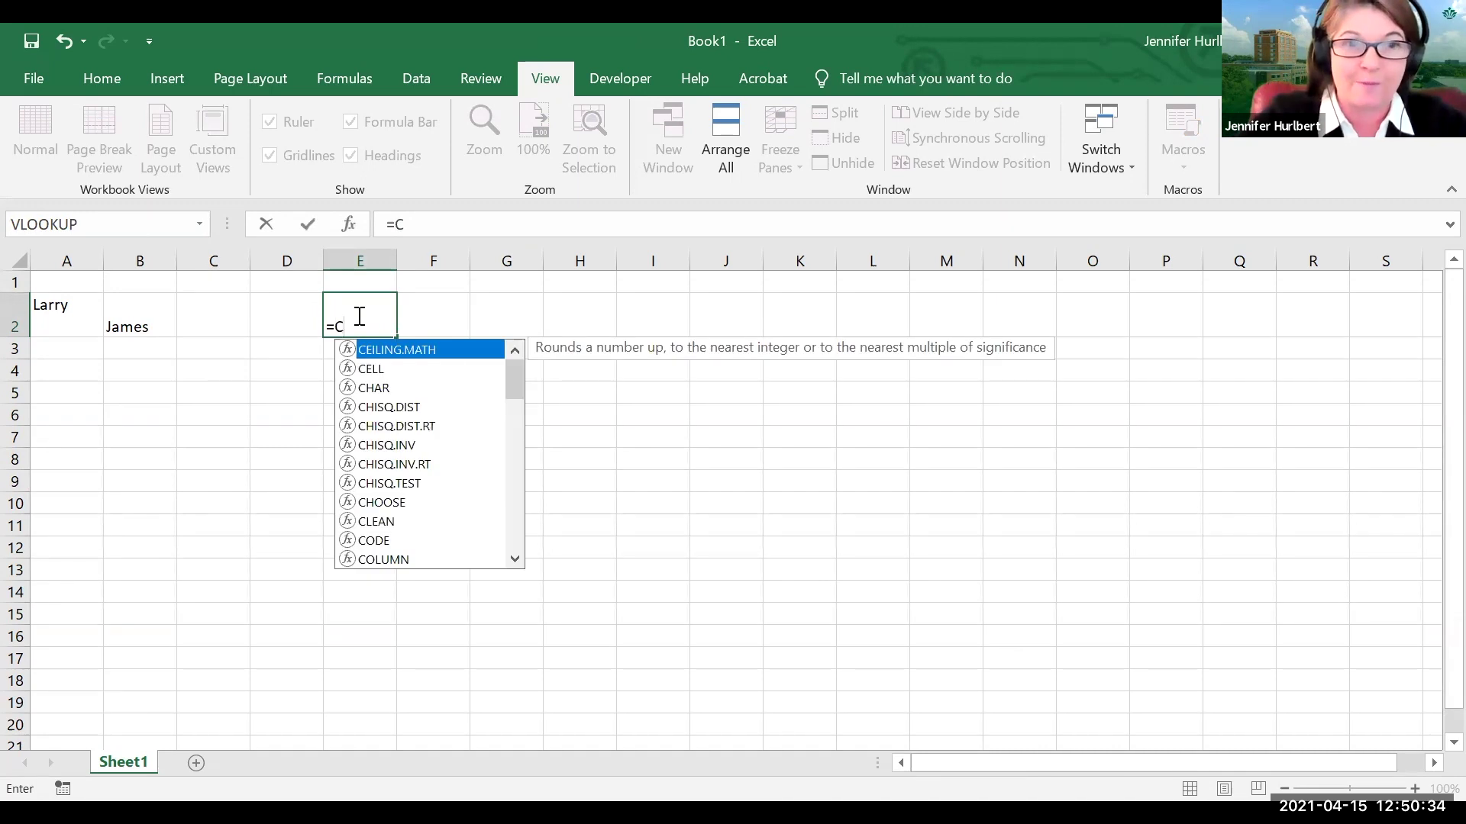
{"action": "type", "text": "ON"}
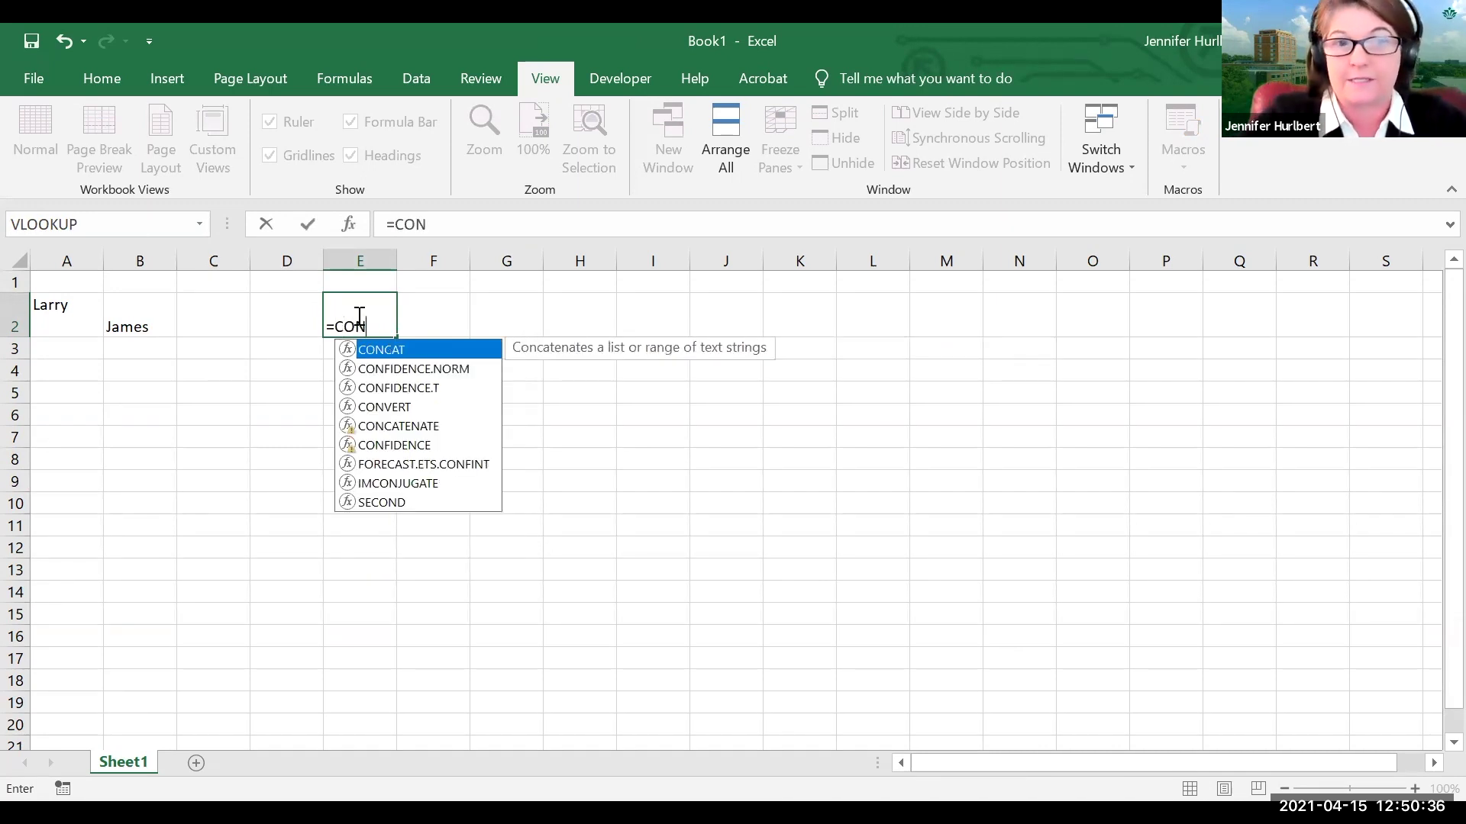
{"action": "left_click", "coordinate": [440, 433]}
{"action": "double_click", "coordinate": [440, 433]}
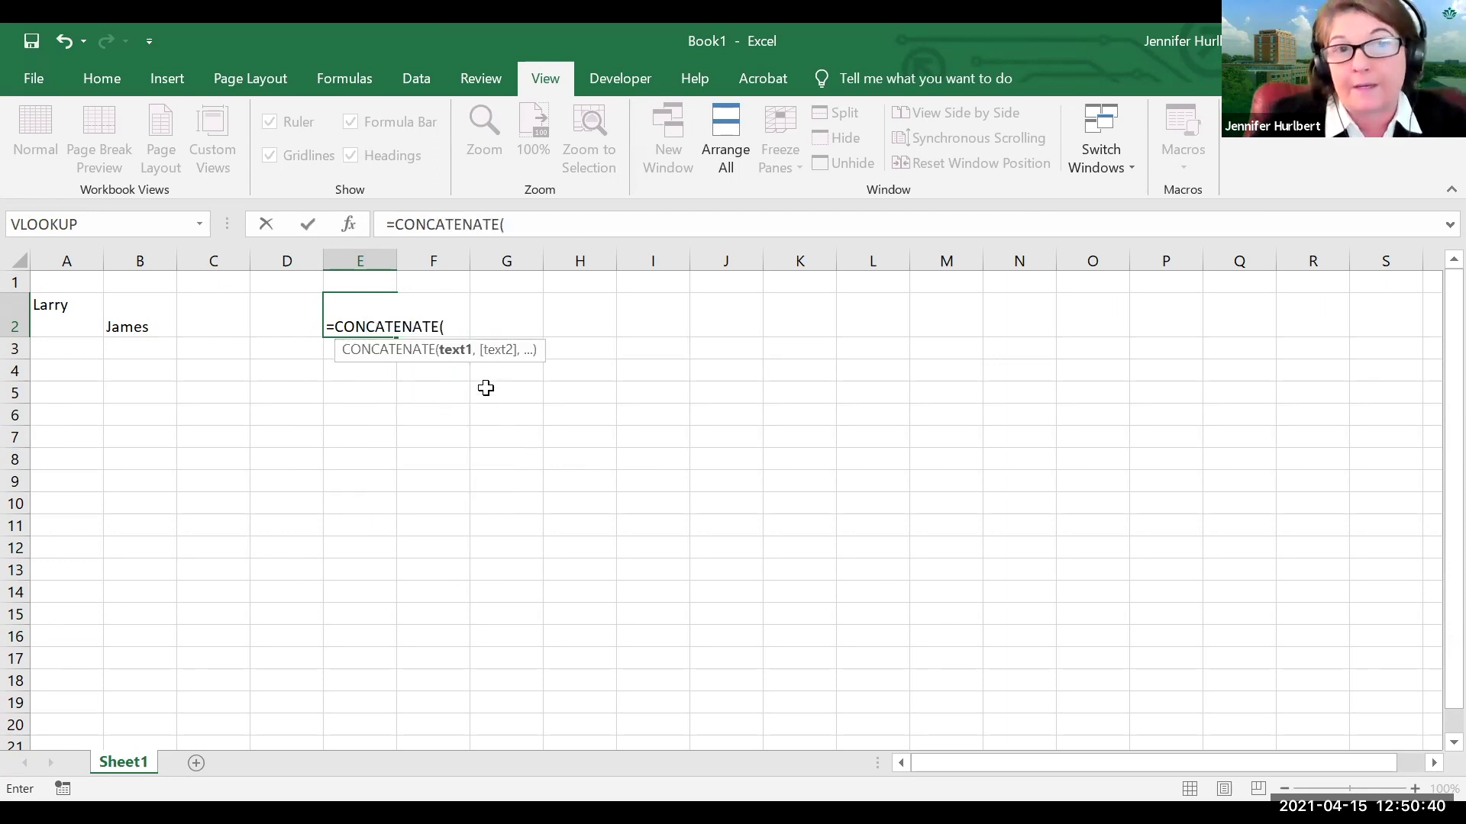
{"action": "left_click", "coordinate": [349, 224]}
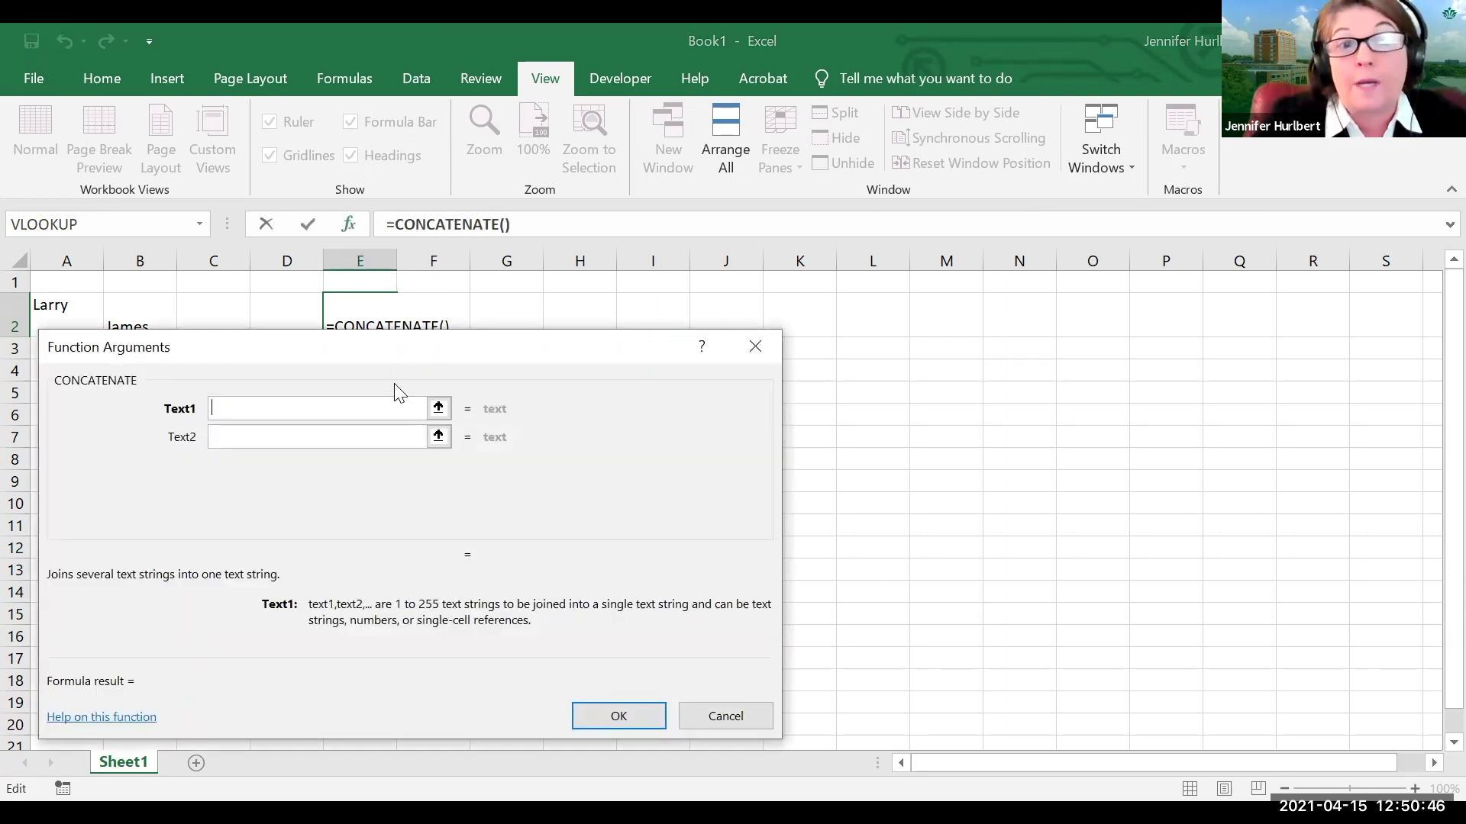
{"action": "left_click_drag", "start_coordinate": [389, 353], "coordinate": [823, 279]}
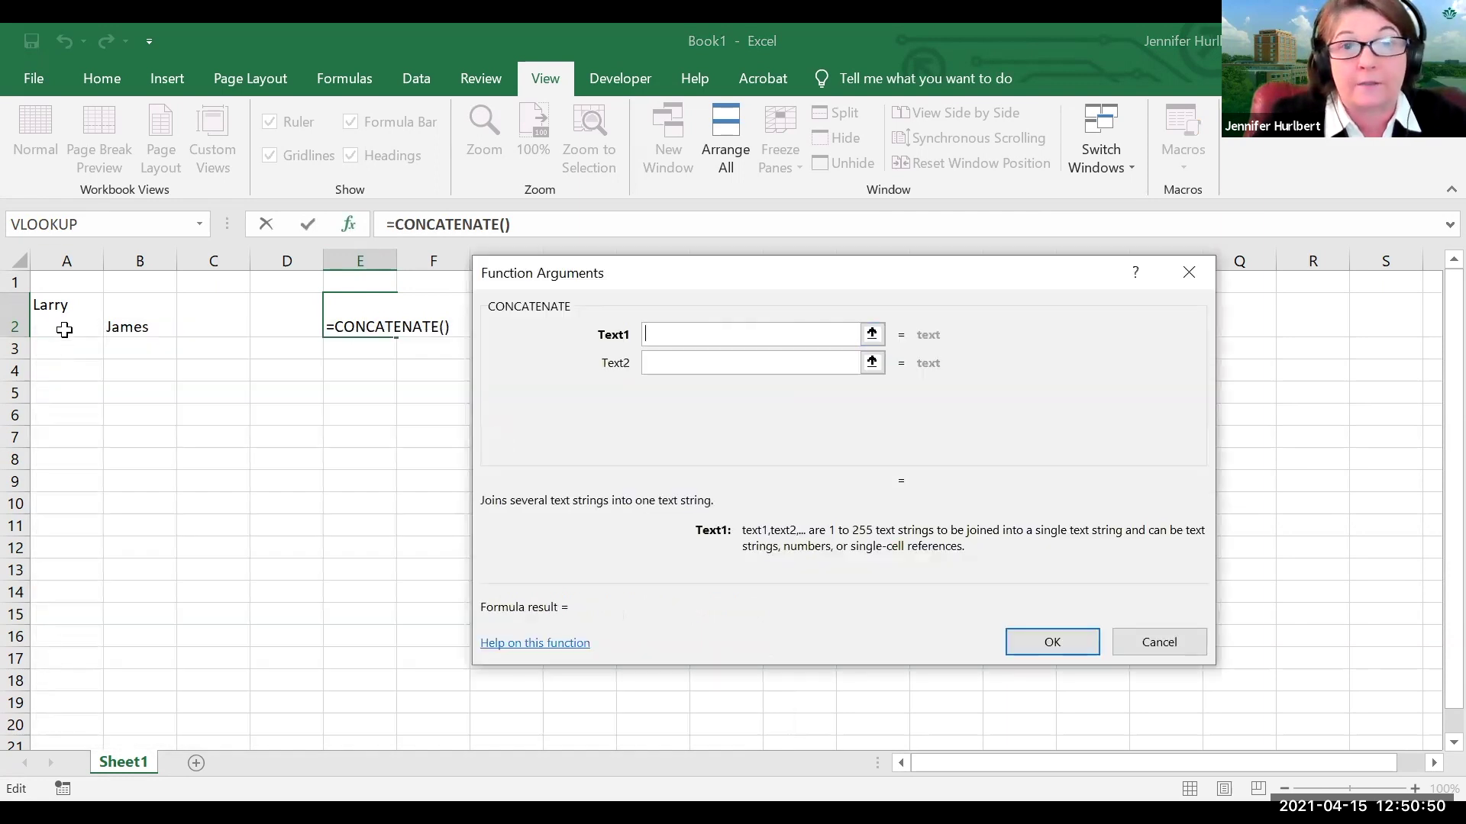
Set the CONCATENATE arguments Text1 to A2 and Text2 to "-".
{"action": "left_click", "coordinate": [66, 325]}
{"action": "left_click", "coordinate": [767, 373]}
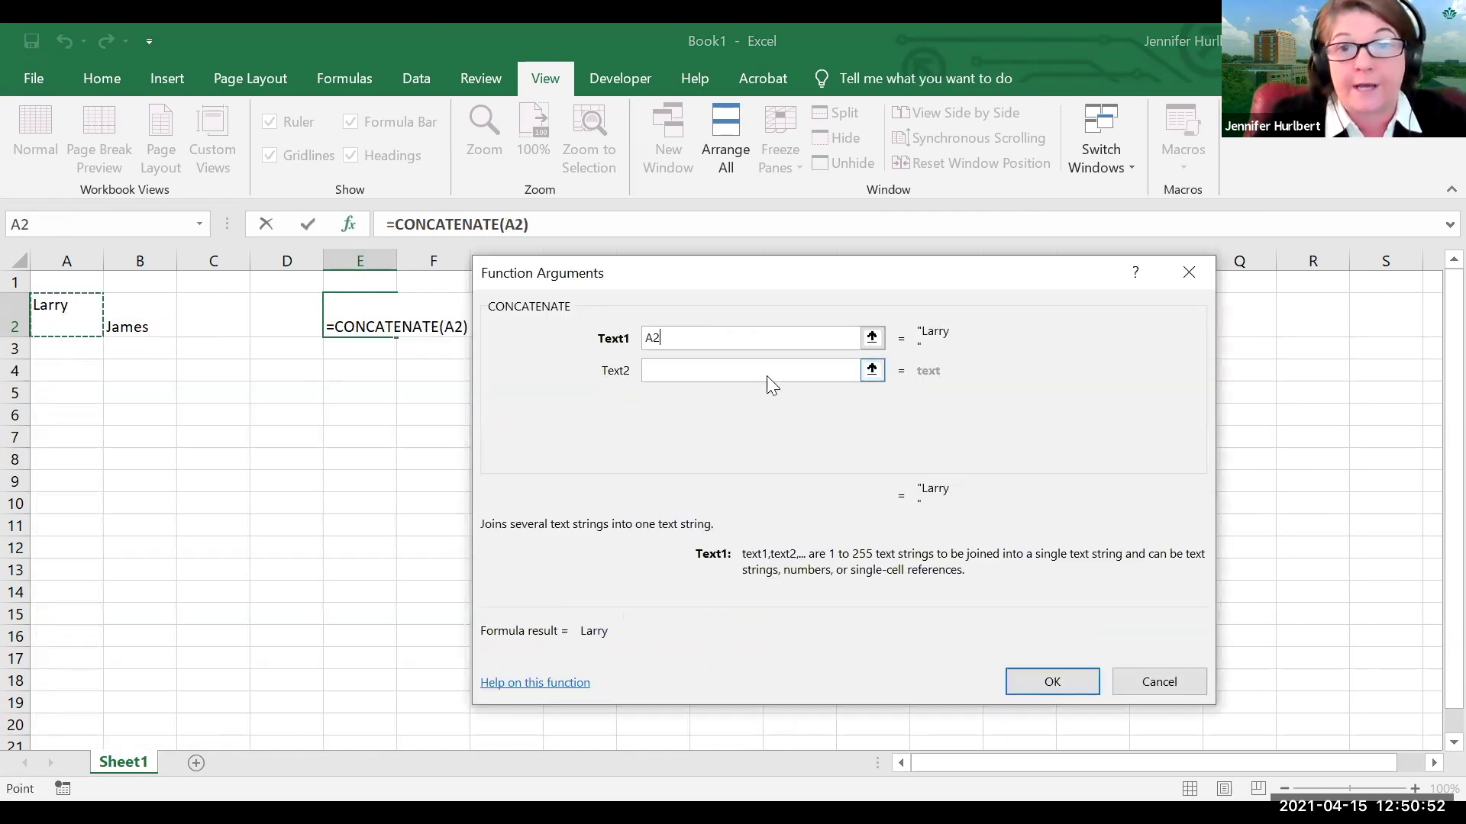
{"action": "type", "text": "\"-_"}
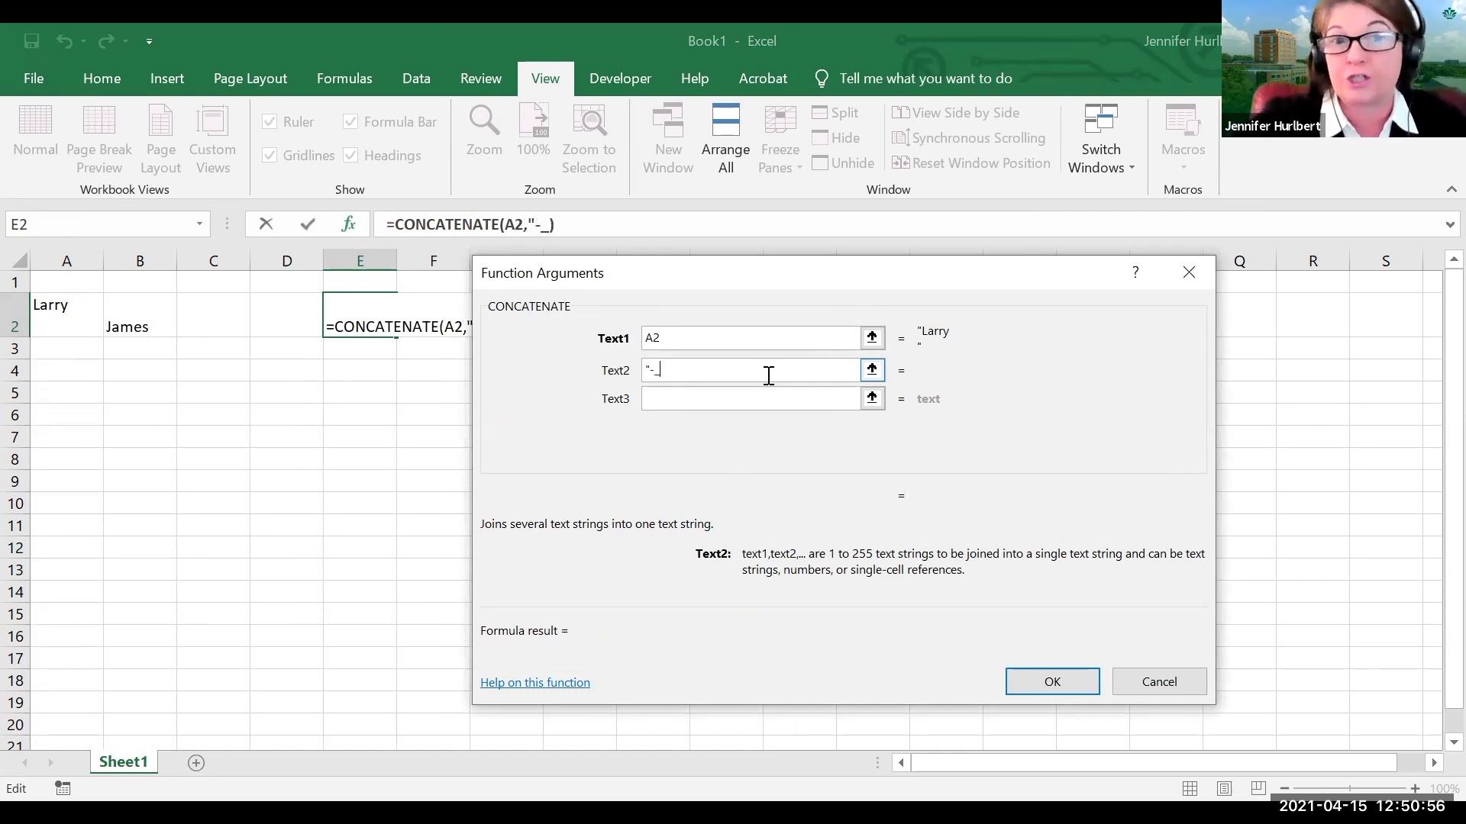
{"action": "key", "text": "BackSpace"}
{"action": "type", "text": "\""}
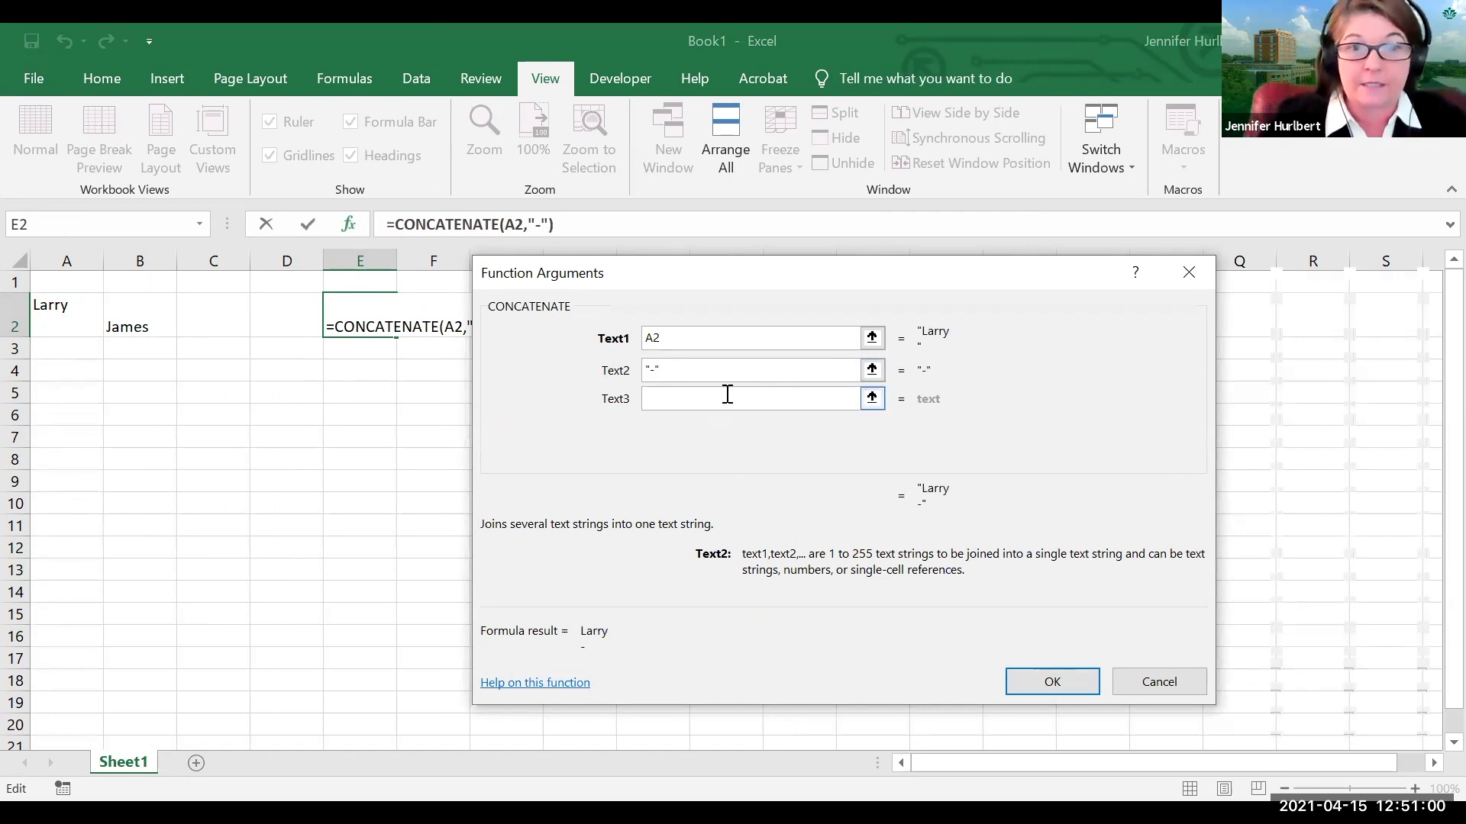
{"action": "type", "text": "+"}
{"action": "left_click", "coordinate": [120, 313]}
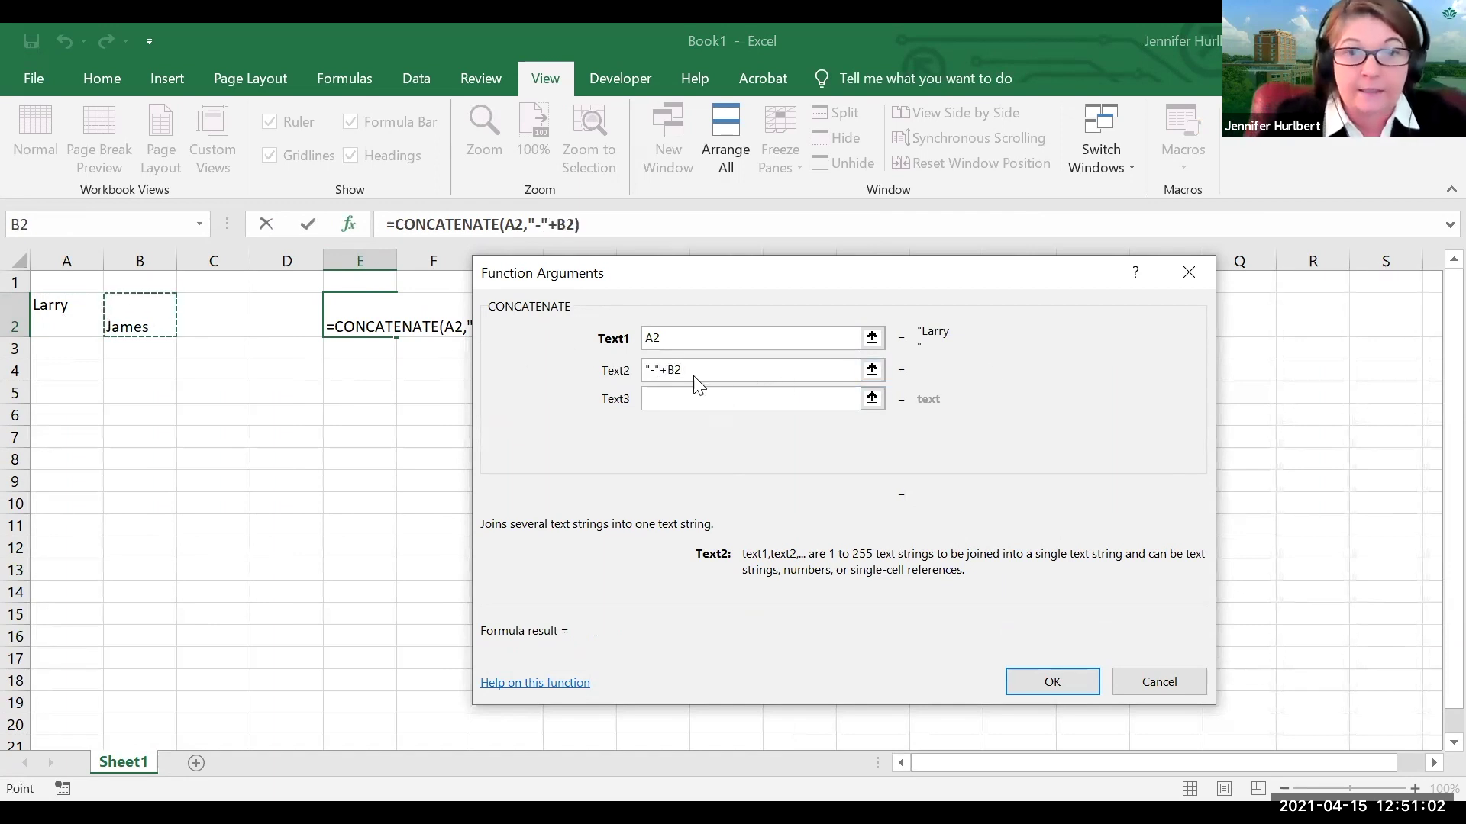
{"action": "key", "text": "BackSpace"}
{"action": "key", "text": "BackSpace"}
{"action": "key", "text": "BackSpace"}
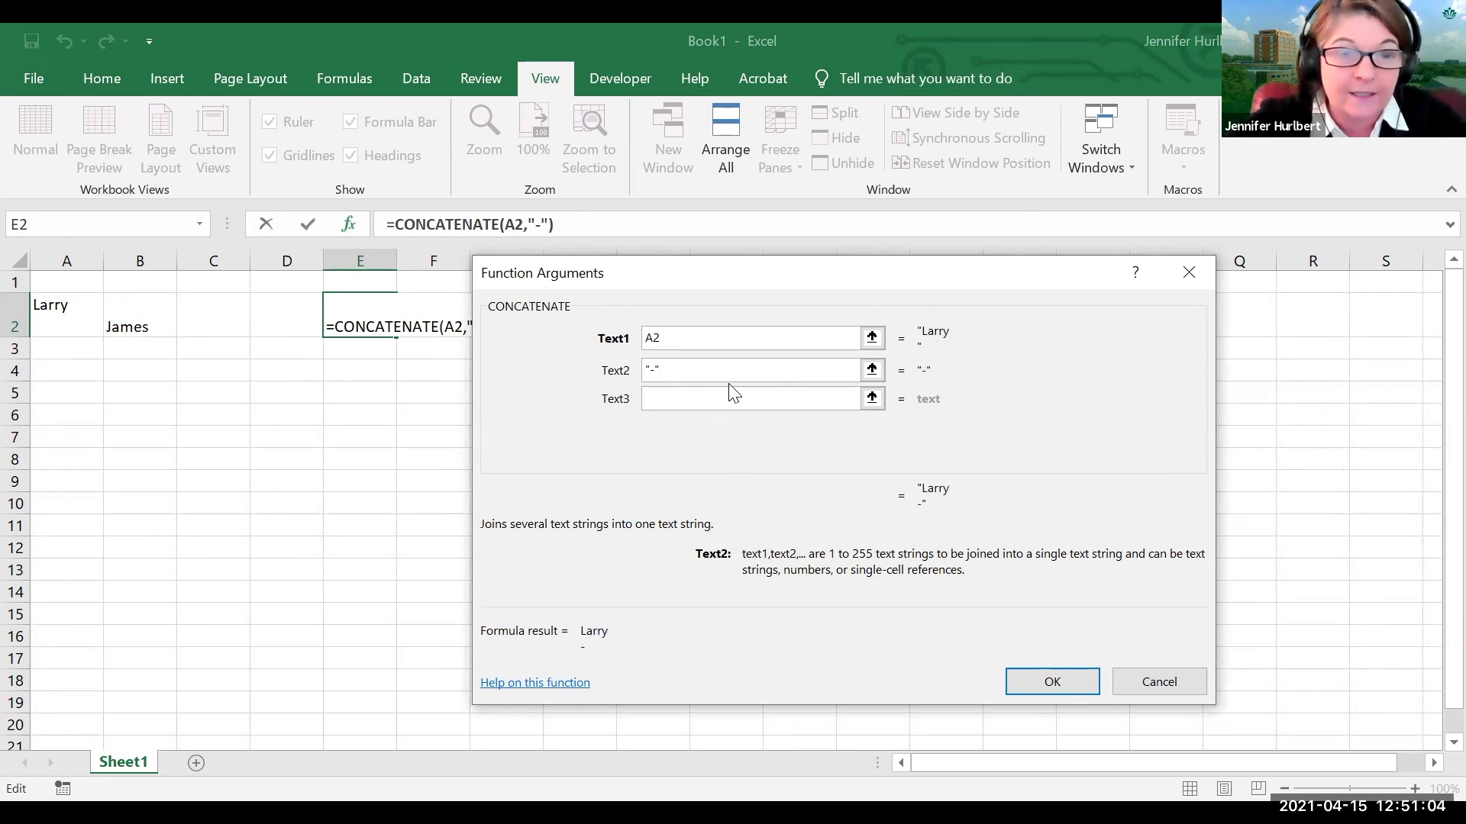
Set the Text3 argument to B2 and complete the CONCATENATE formula in E2.
{"action": "left_click", "coordinate": [732, 392]}
{"action": "left_click", "coordinate": [113, 314]}
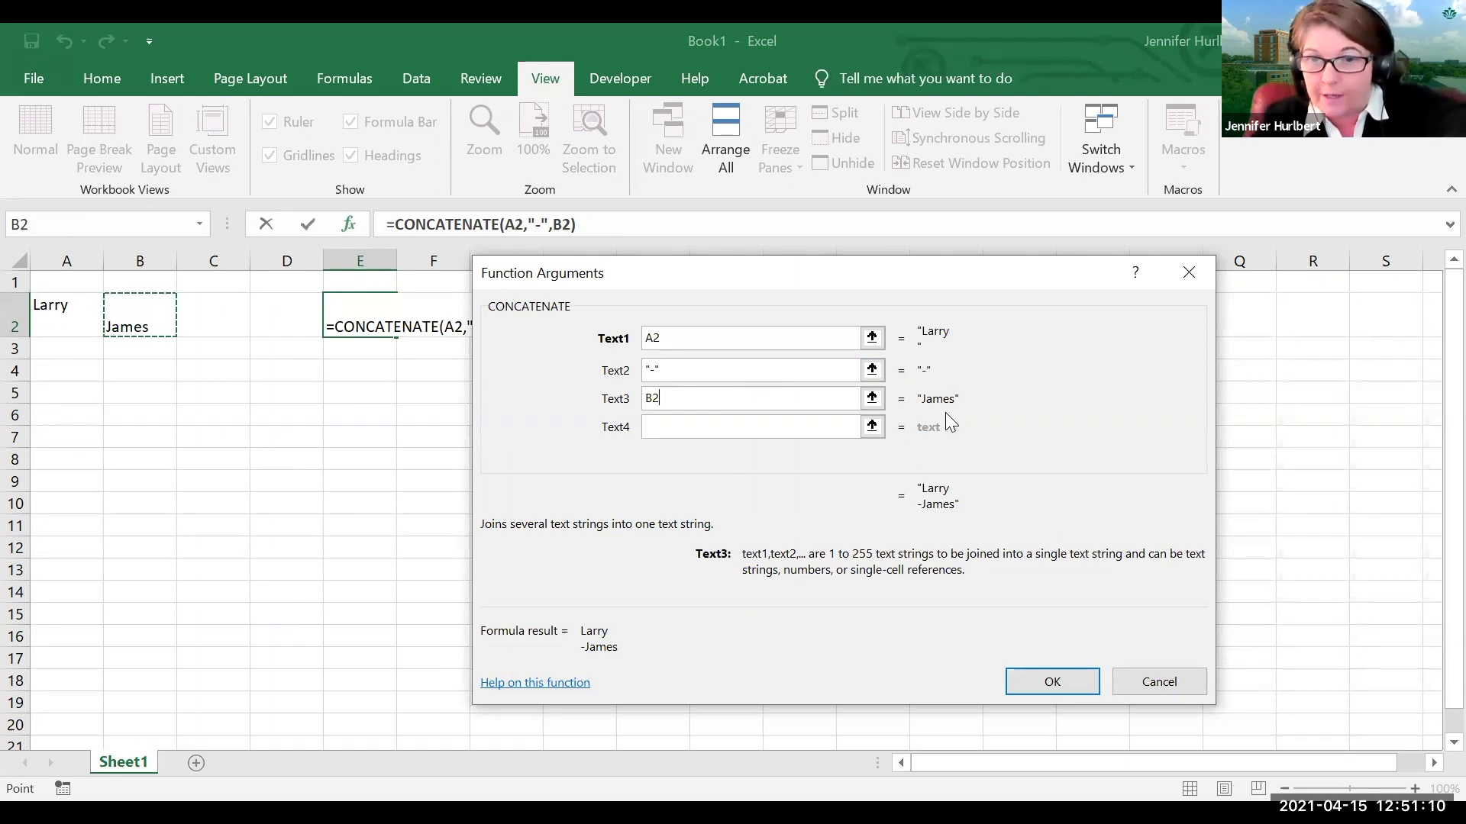
{"action": "left_click", "coordinate": [1020, 681]}
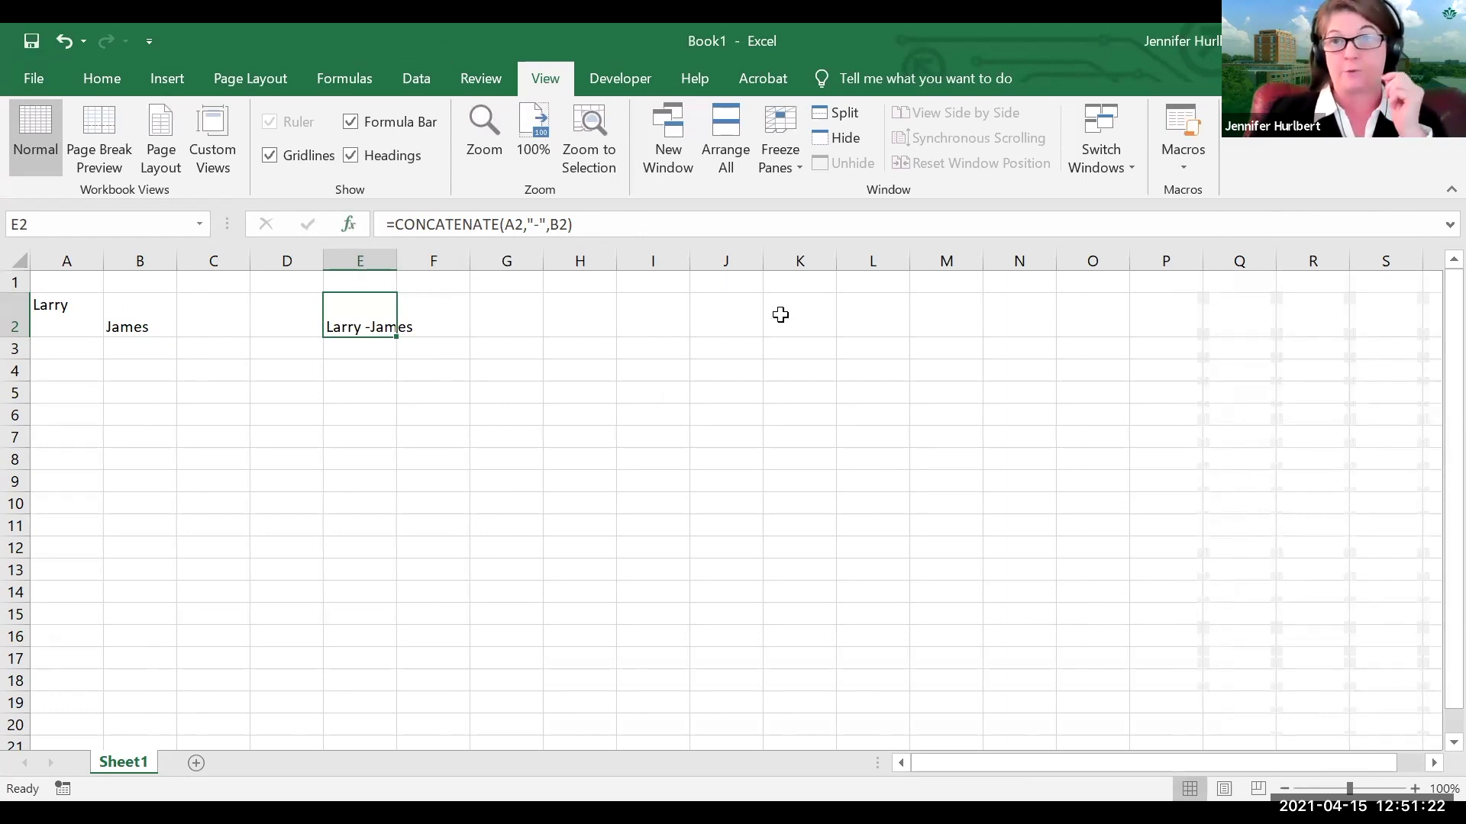
Examine the function arguments of a VLOOKUP formula in cell I2, from Table_array to Range_lookup, and discard the formula.
{"action": "left_click", "coordinate": [650, 328]}
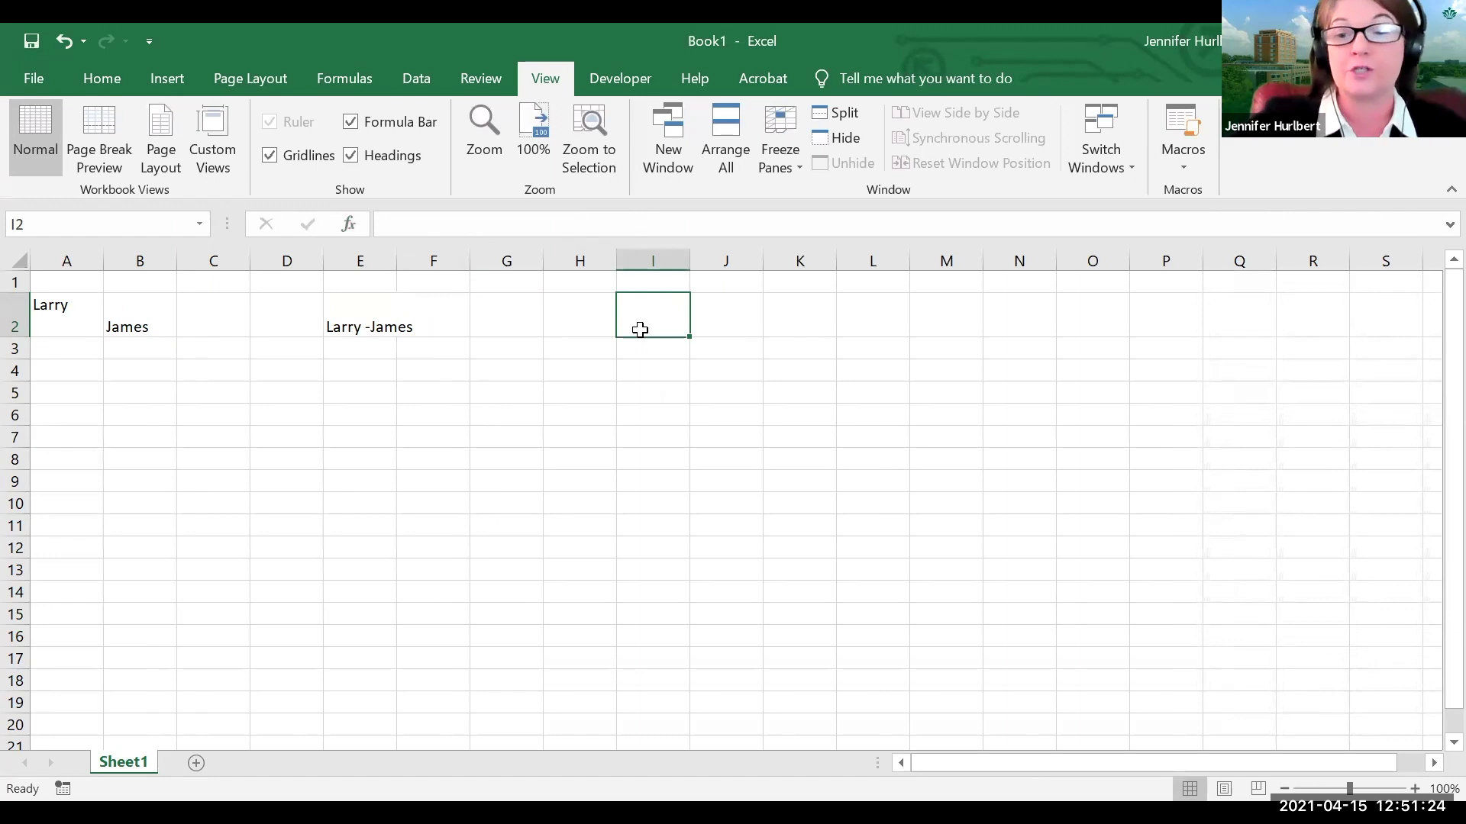
{"action": "type", "text": "="}
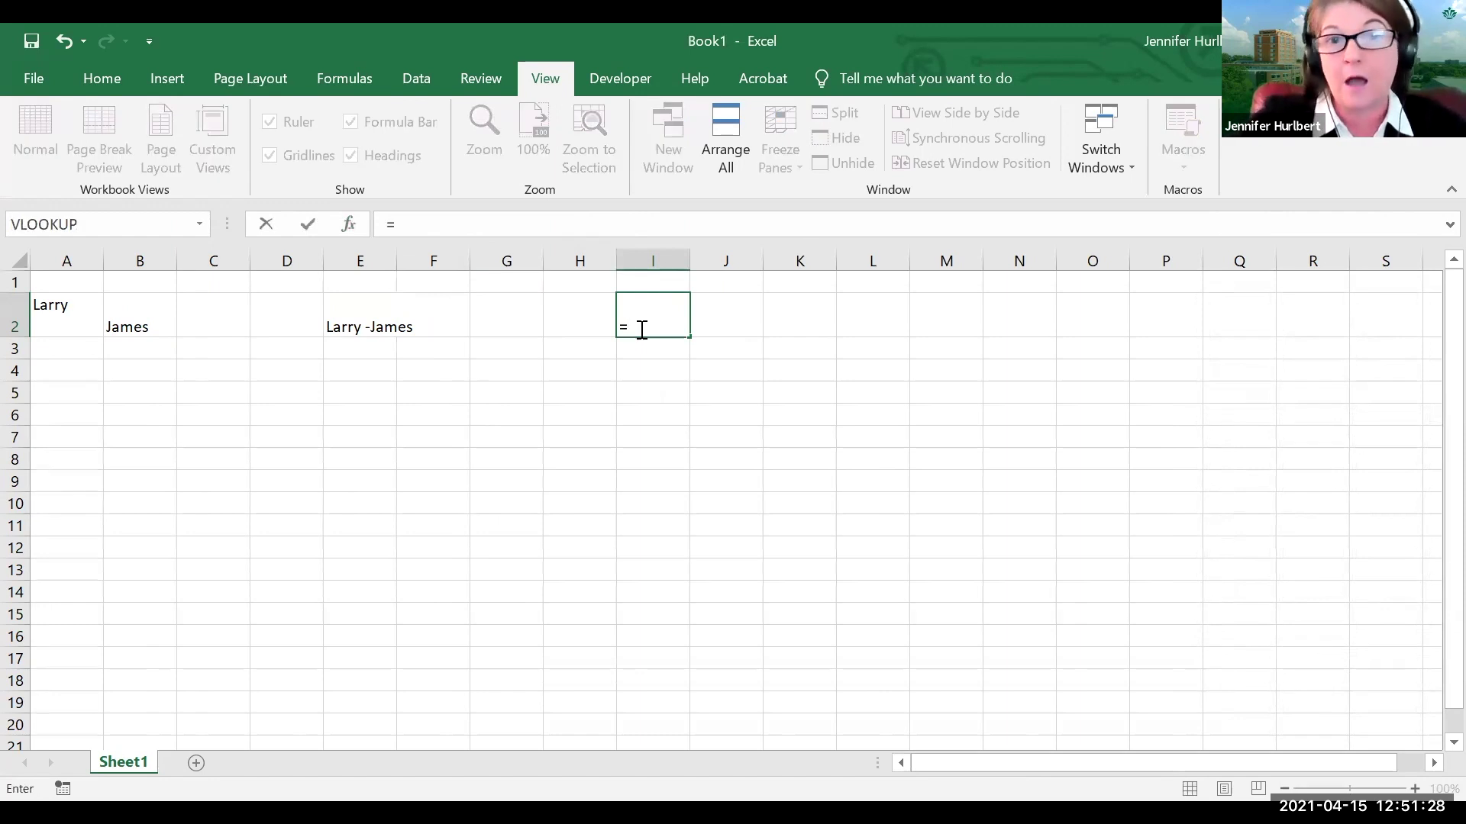
{"action": "type", "text": "VLOO"}
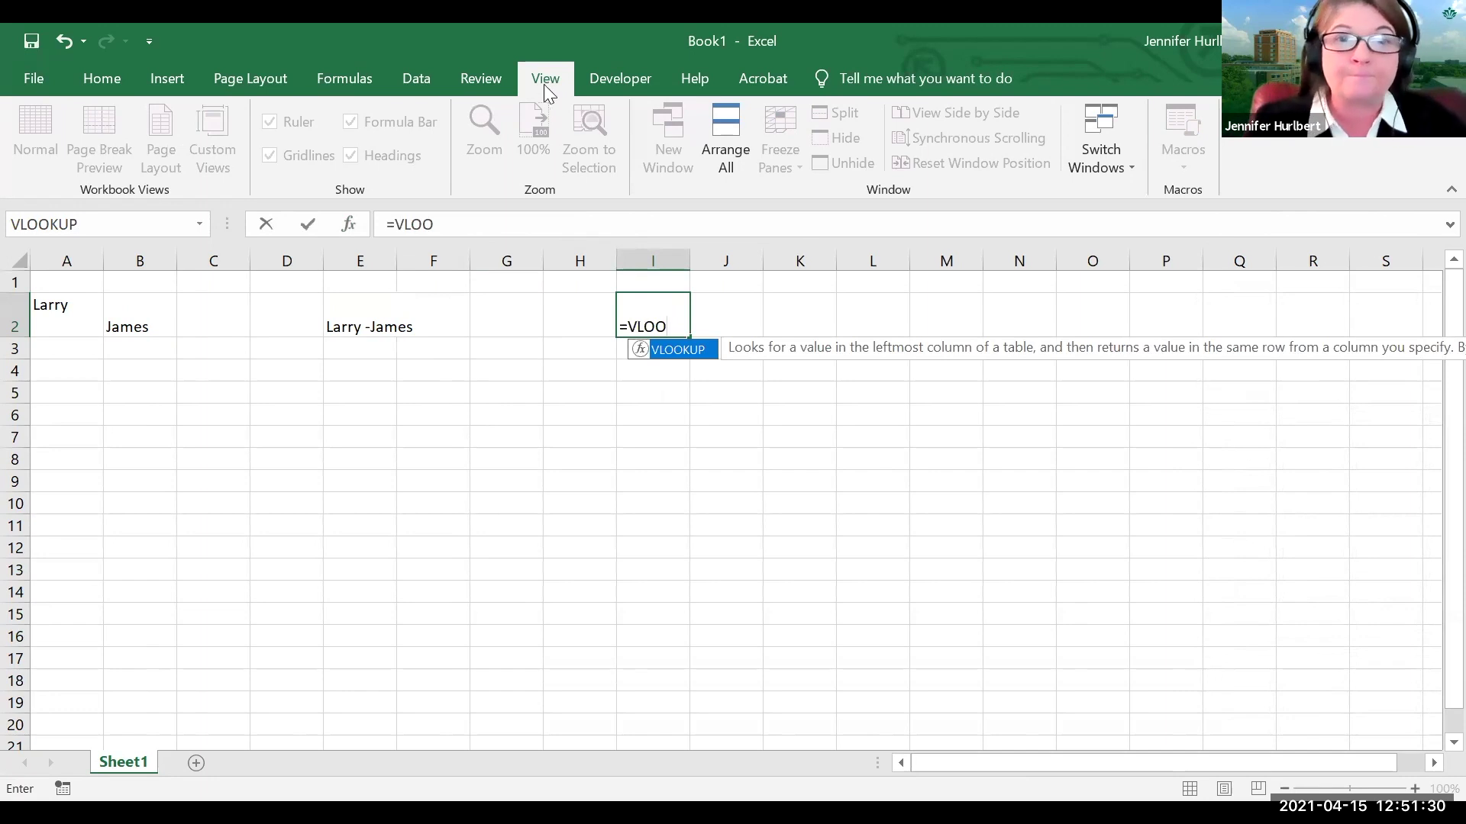
{"action": "double_click", "coordinate": [691, 348]}
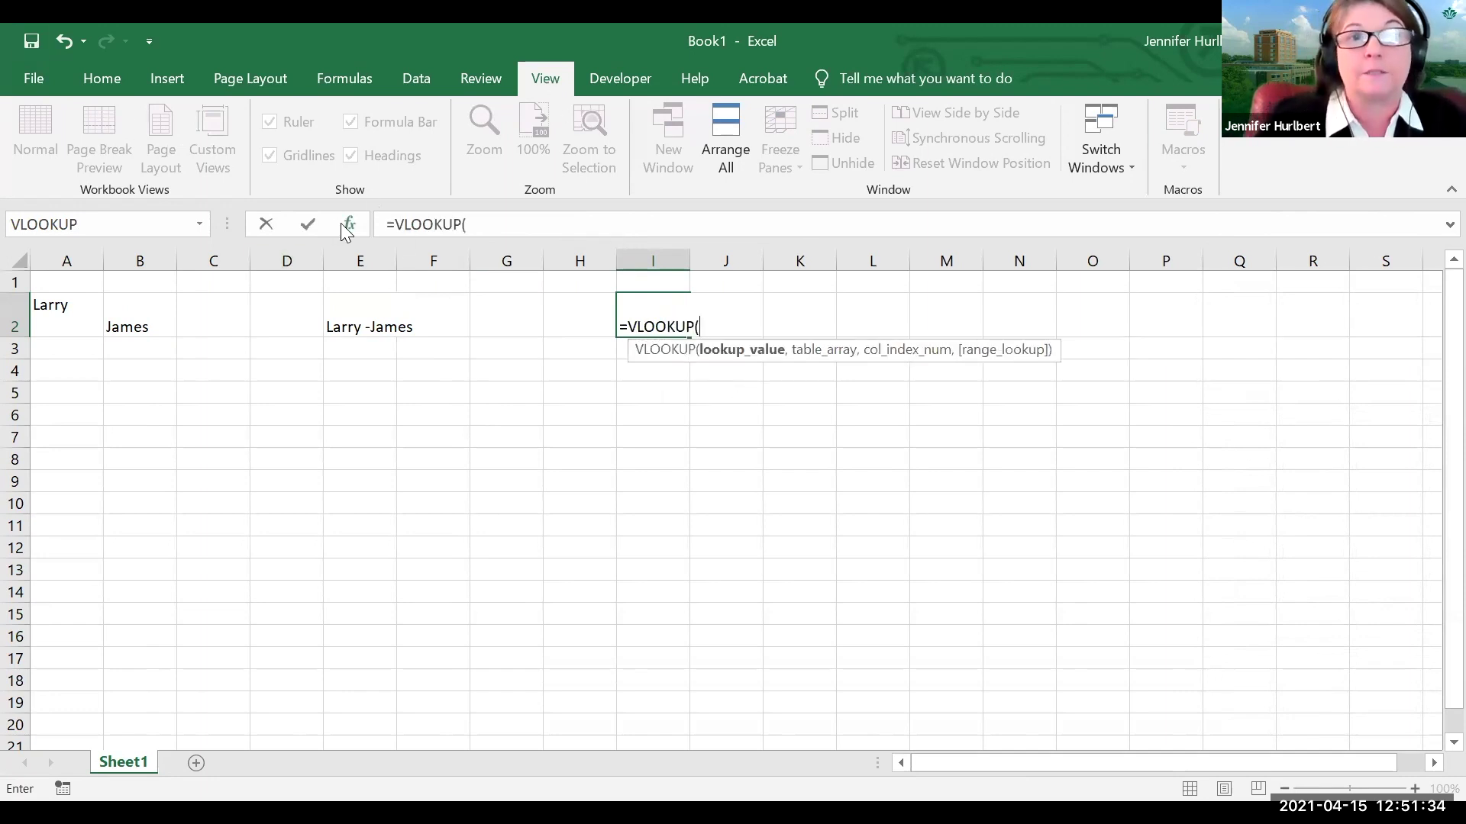
{"action": "left_click", "coordinate": [348, 225]}
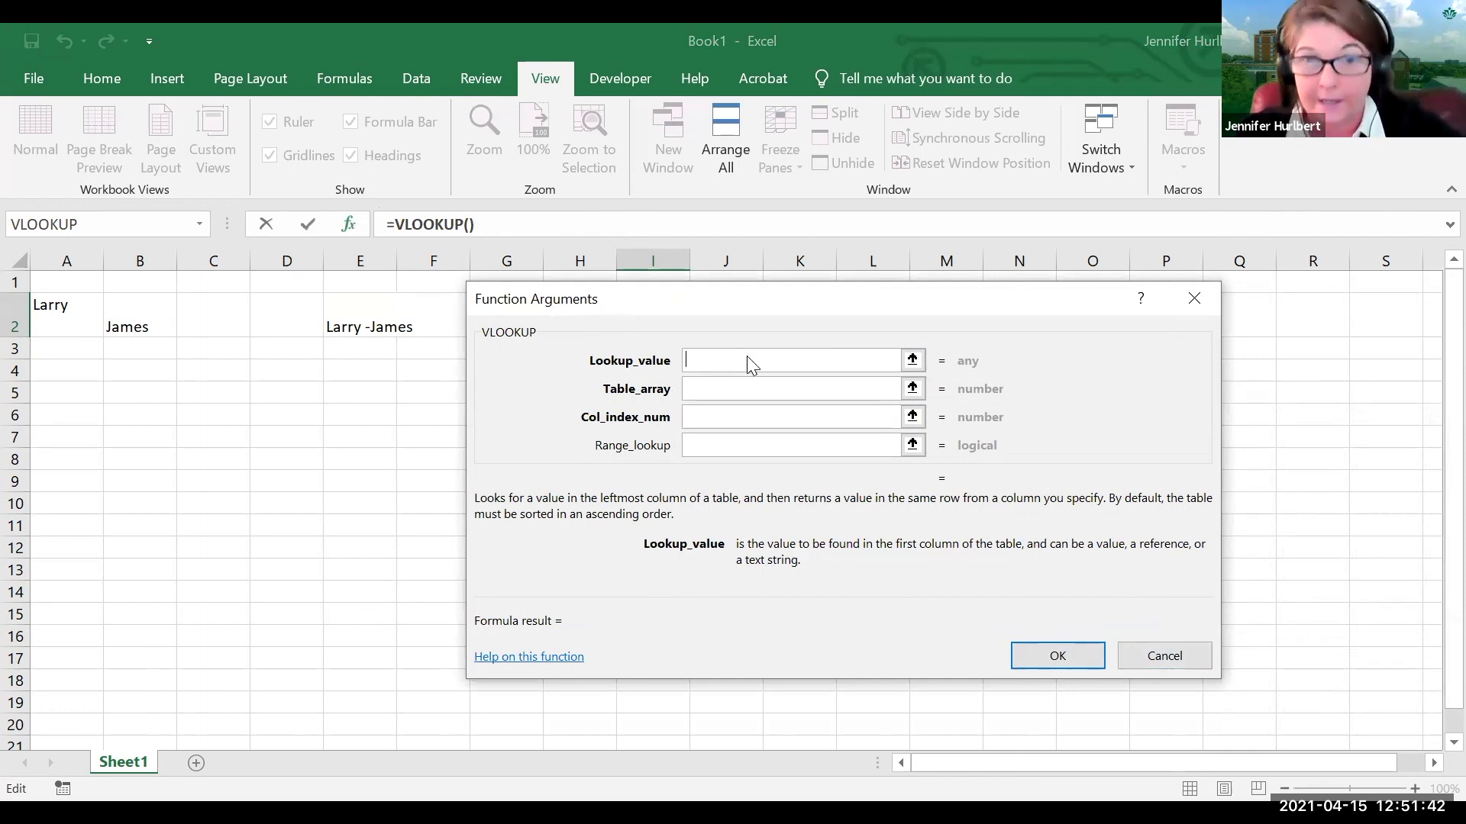
{"action": "left_click", "coordinate": [849, 388]}
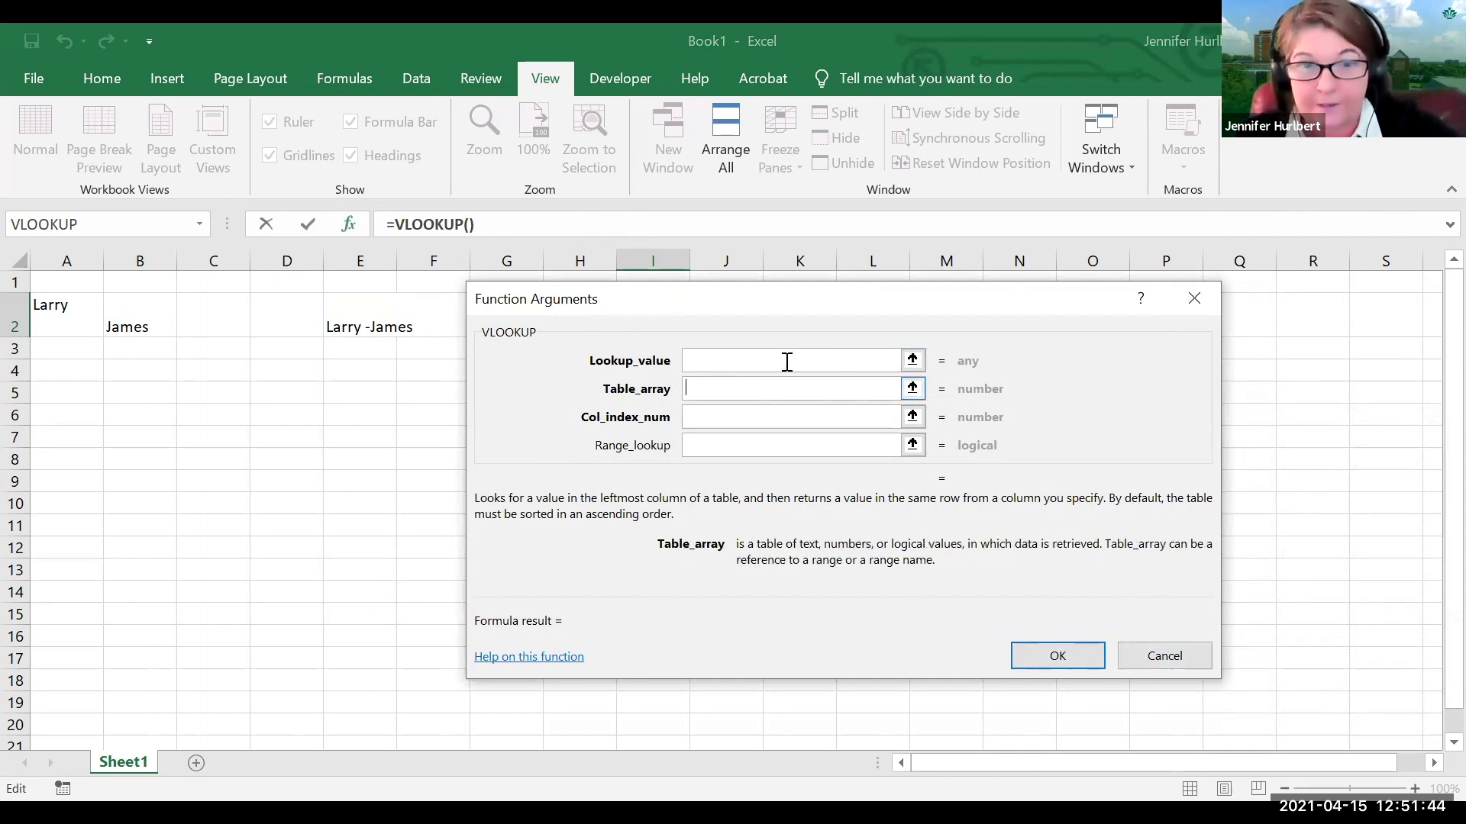
{"action": "left_click", "coordinate": [726, 418]}
{"action": "left_click", "coordinate": [723, 442]}
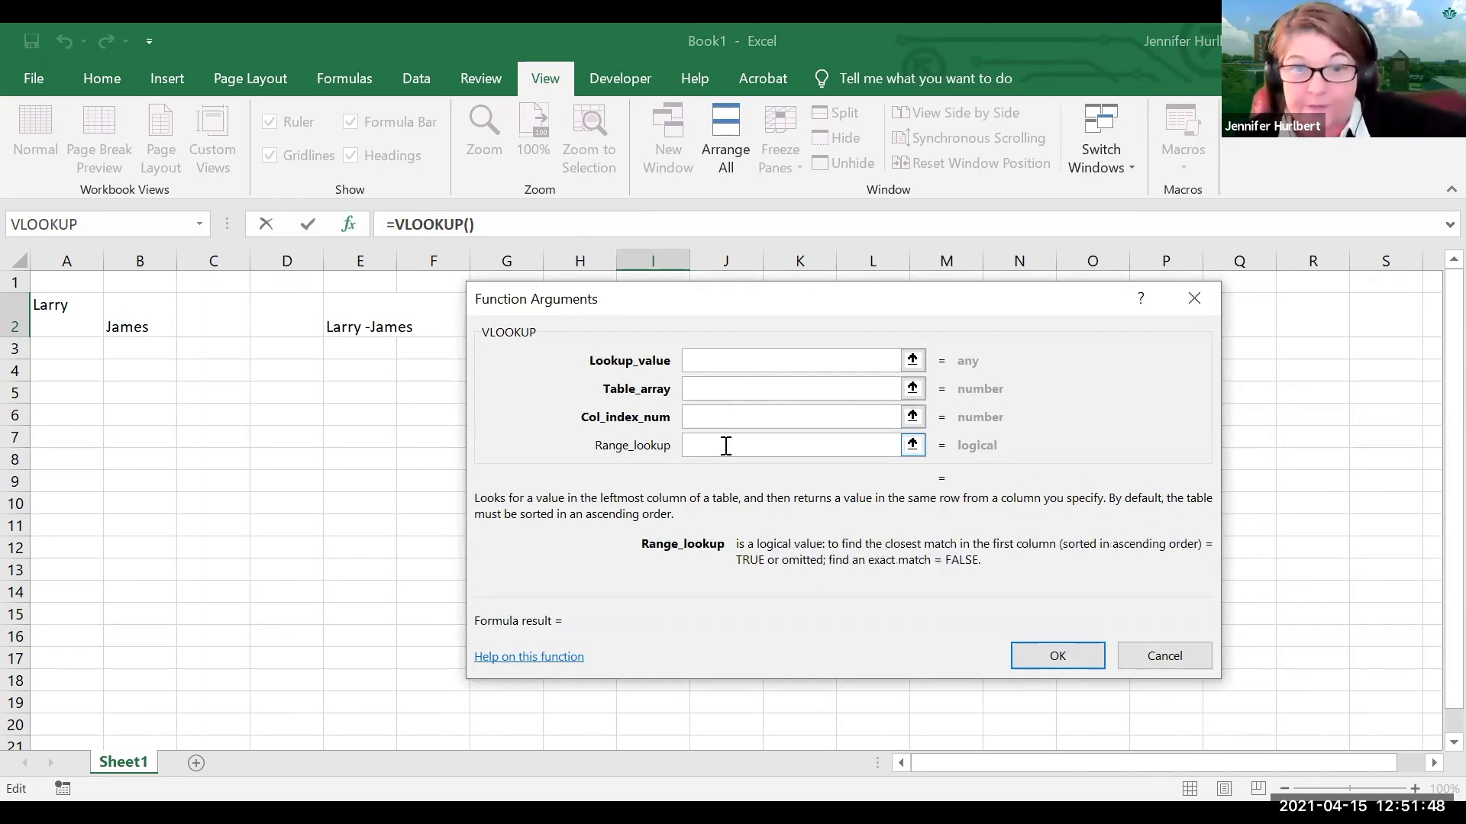
{"action": "left_click", "coordinate": [1153, 658]}
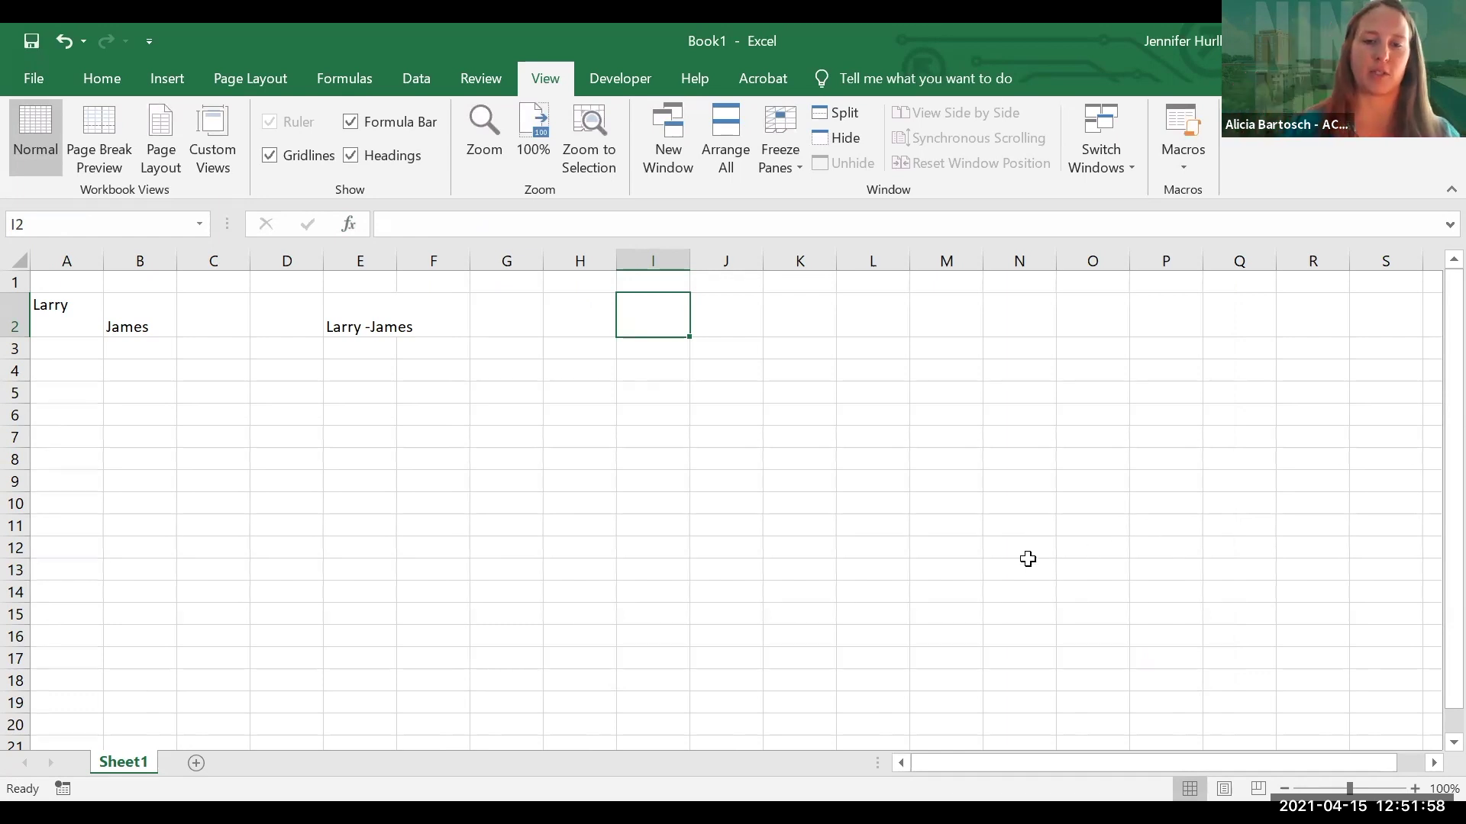
Wrap the CONCATENATE formula in E2 in IFERROR with "Wrong person" as the value if there is an error.
{"action": "left_click", "coordinate": [386, 327]}
{"action": "left_click", "coordinate": [394, 225]}
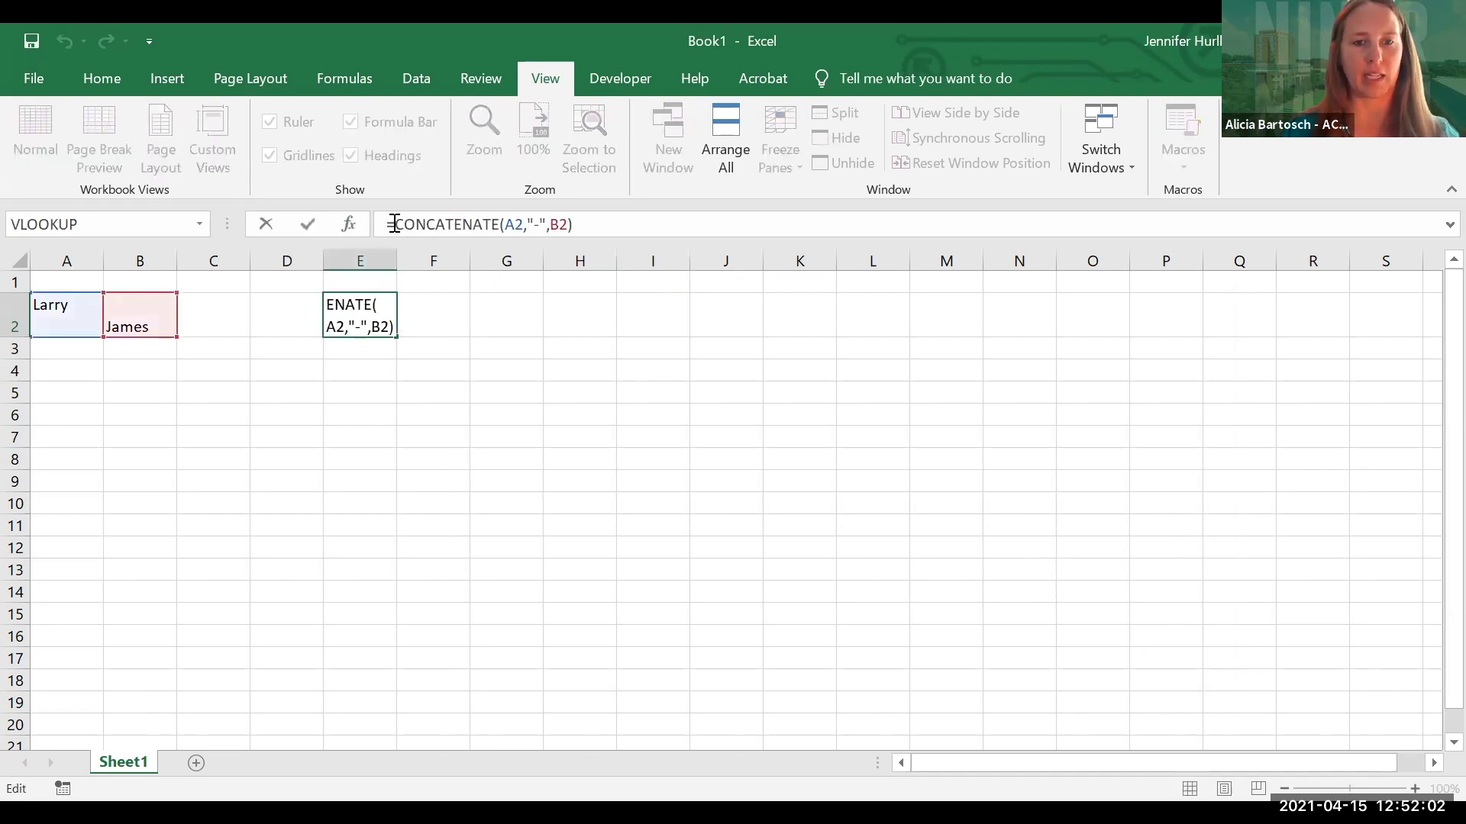
{"action": "type", "text": "IFERROR("}
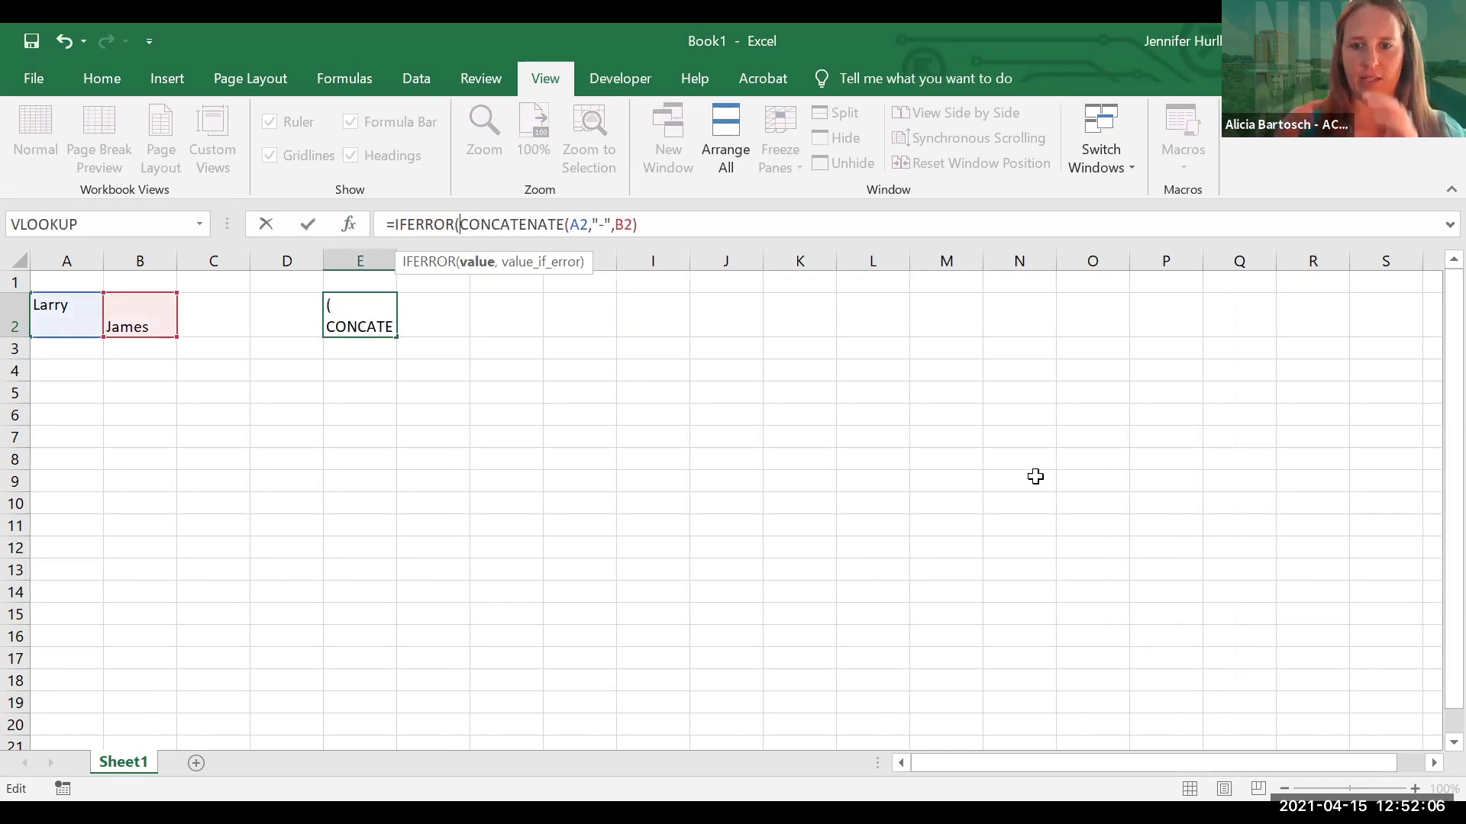
{"action": "left_click", "coordinate": [696, 216]}
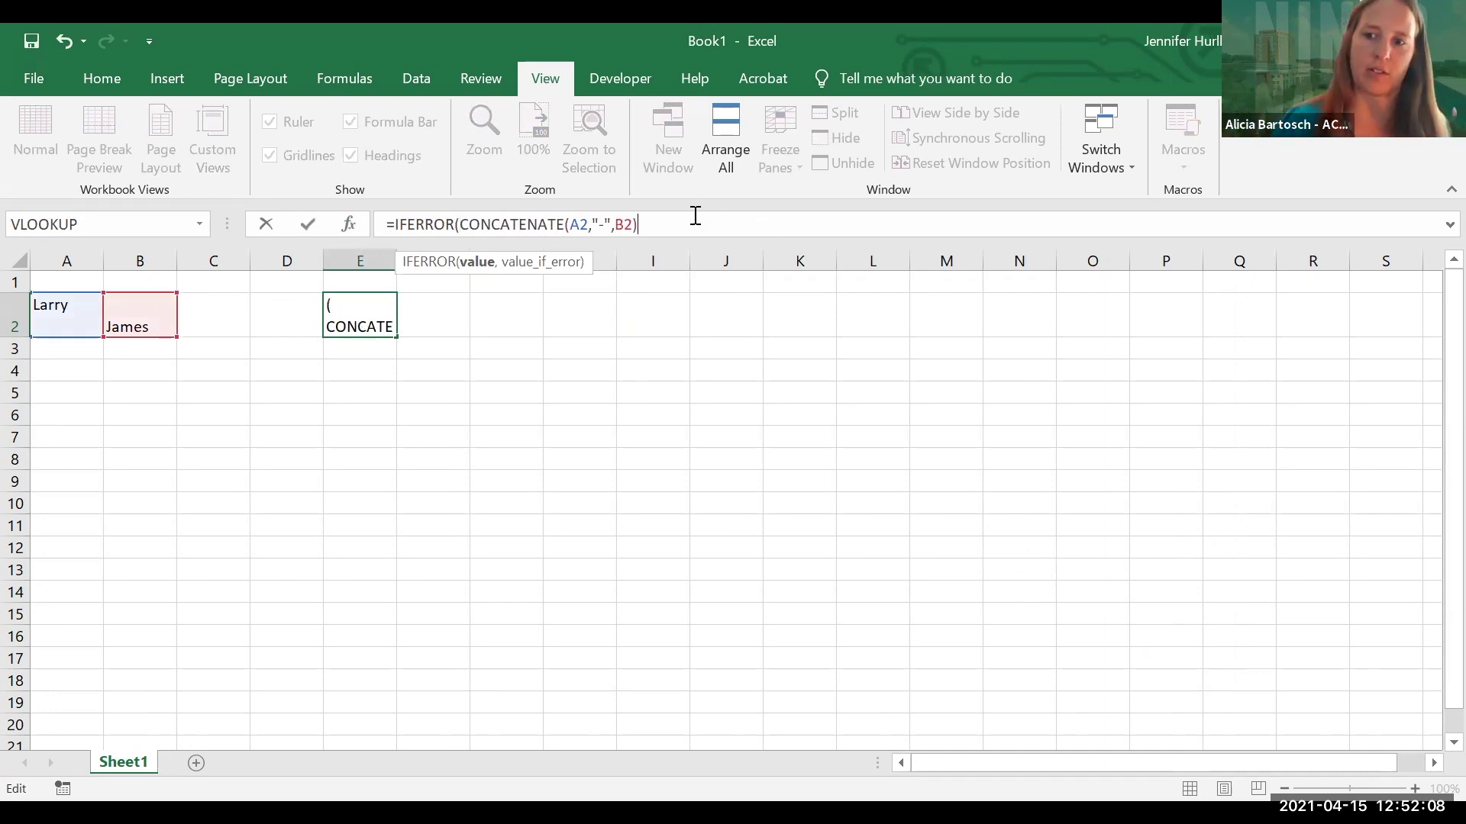
{"action": "type", "text": ",\"Wr"}
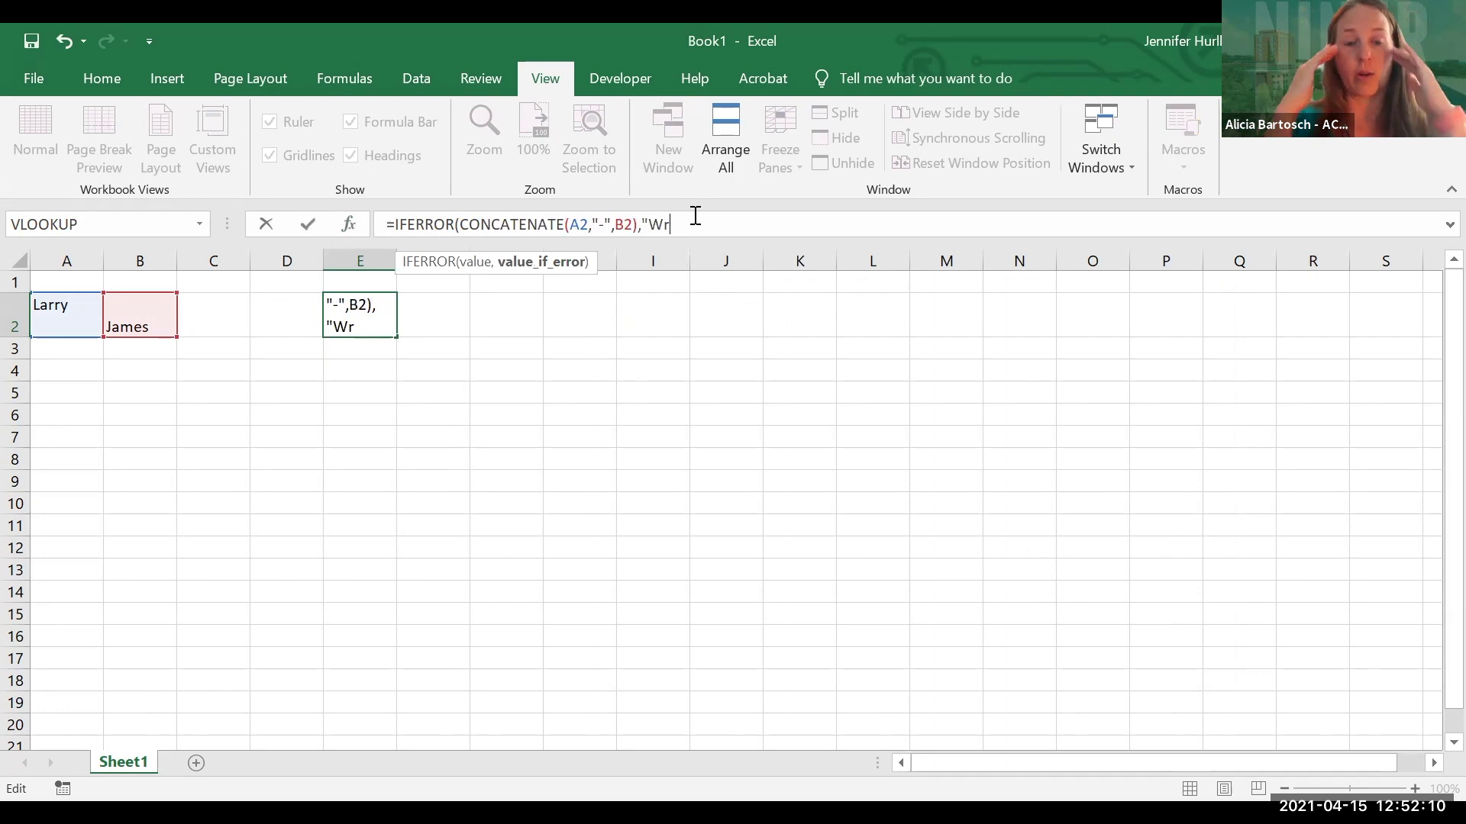
{"action": "type", "text": "ong person\")"}
{"action": "key", "text": "Return"}
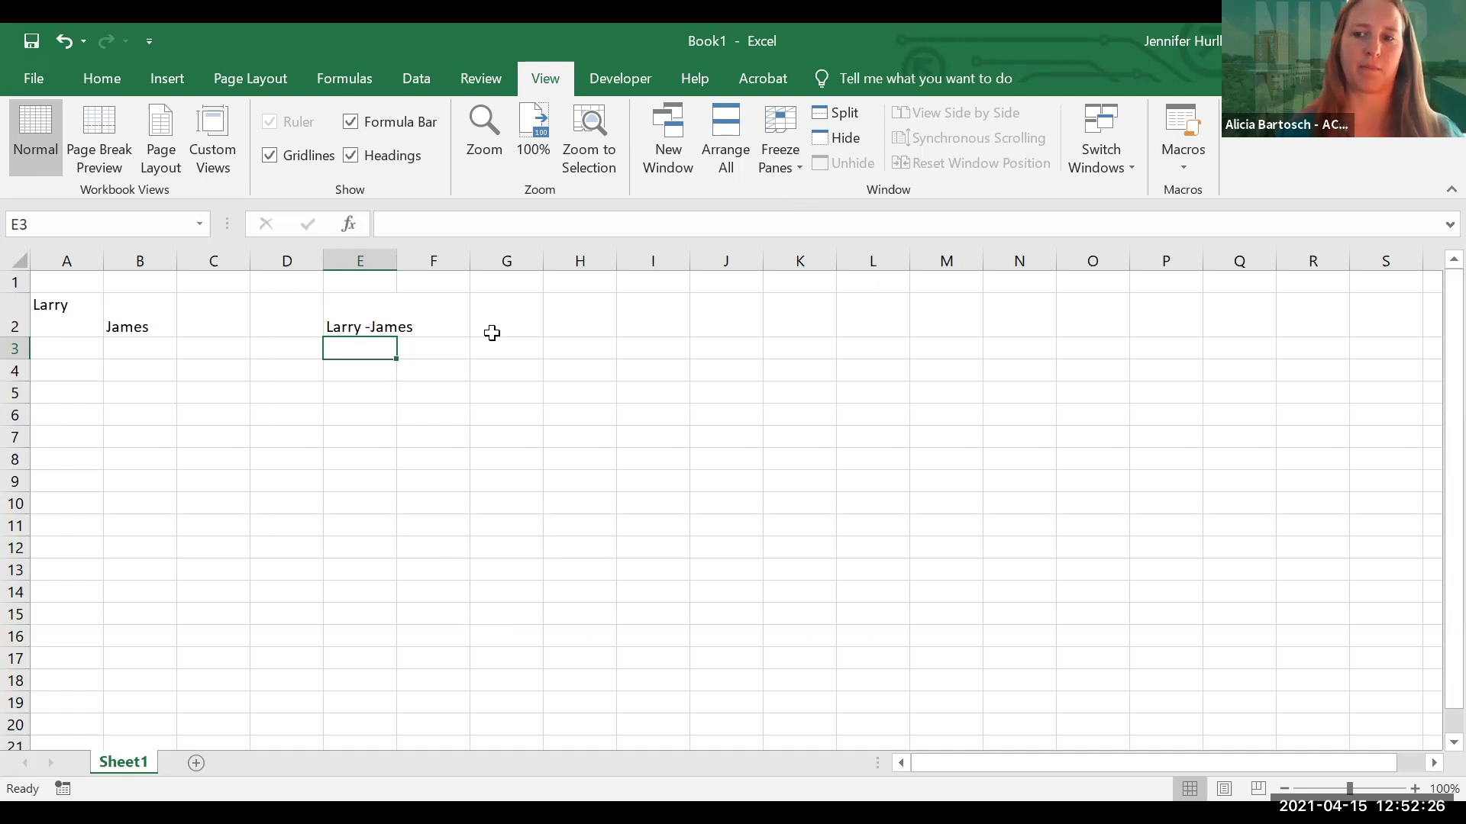
Review the IFERROR function name and the "Wrong person" fallback text in E2's formula without editing it.
{"action": "left_click", "coordinate": [352, 324]}
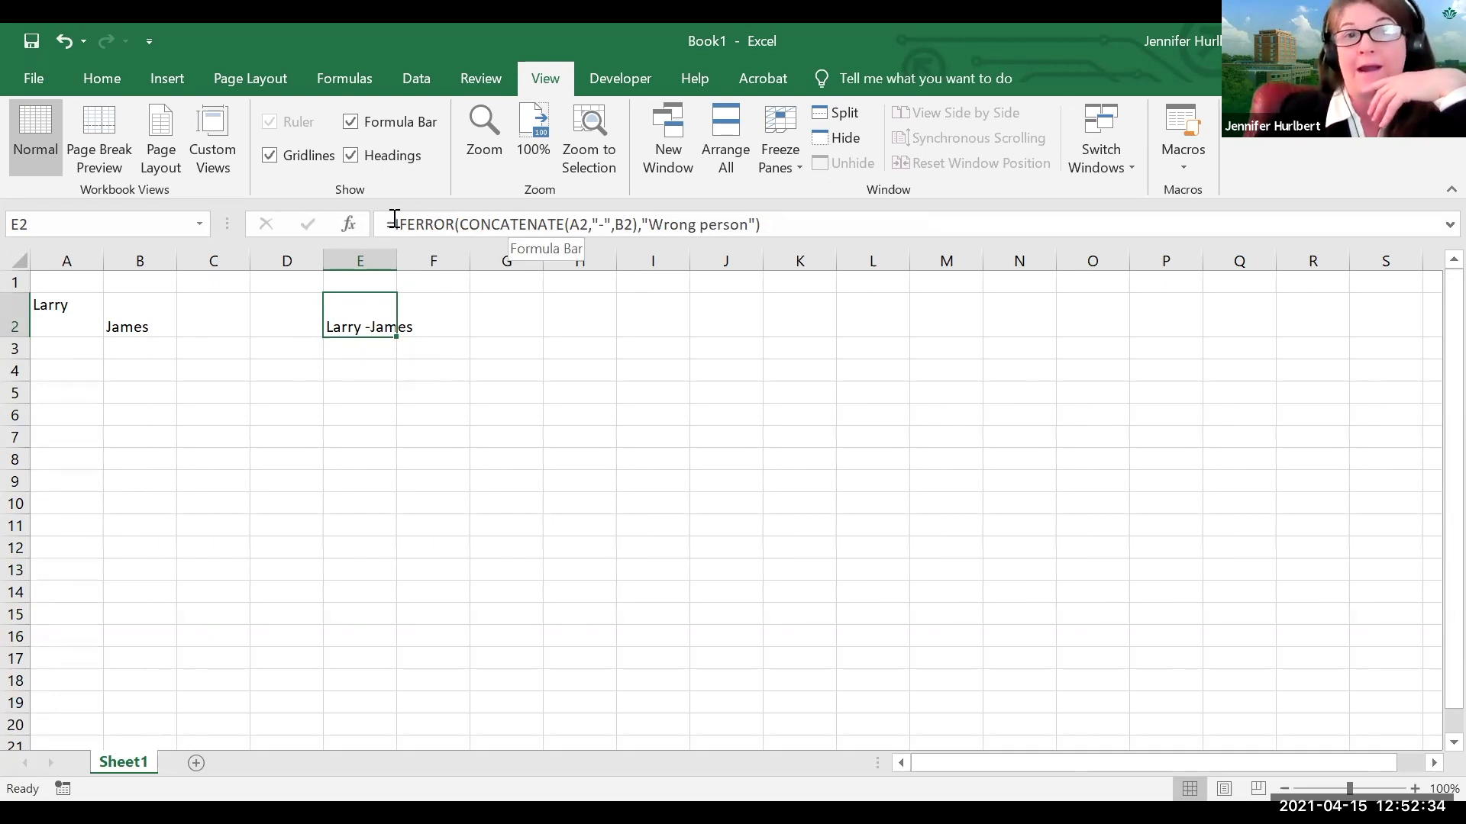
{"action": "left_click_drag", "start_coordinate": [394, 221], "coordinate": [455, 227]}
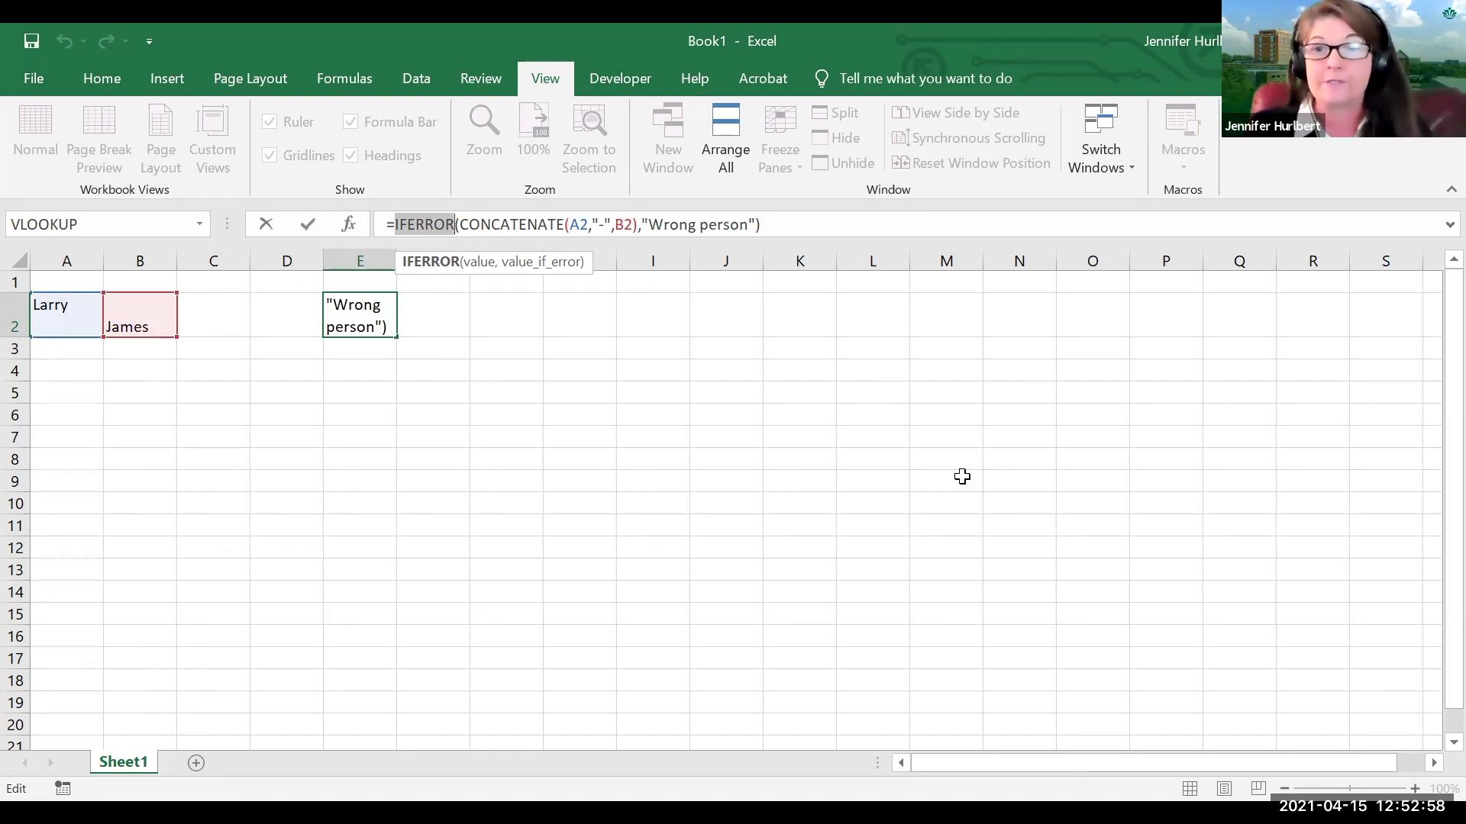
{"action": "left_click", "coordinate": [555, 461]}
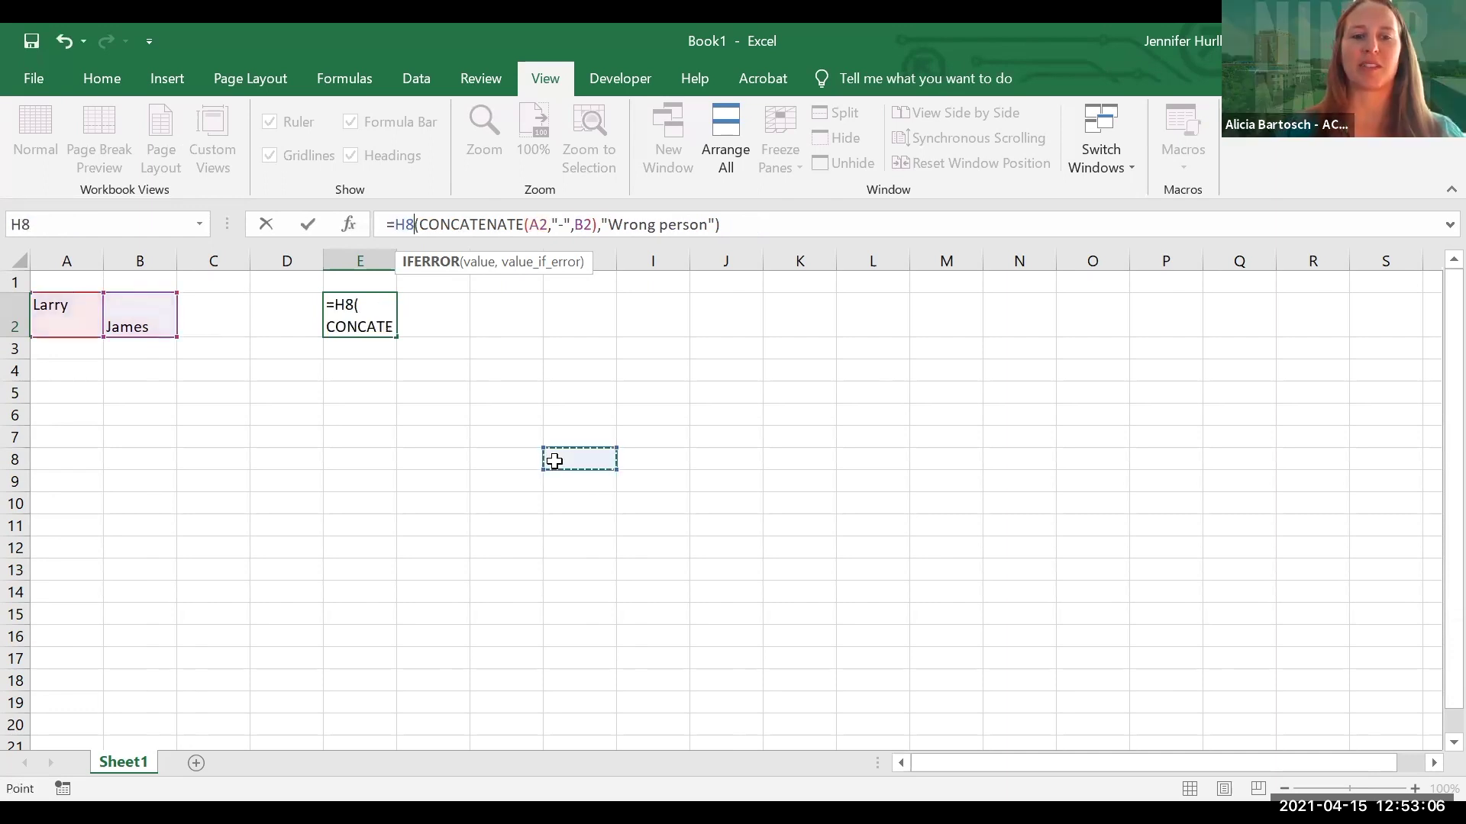
{"action": "key", "text": "Escape"}
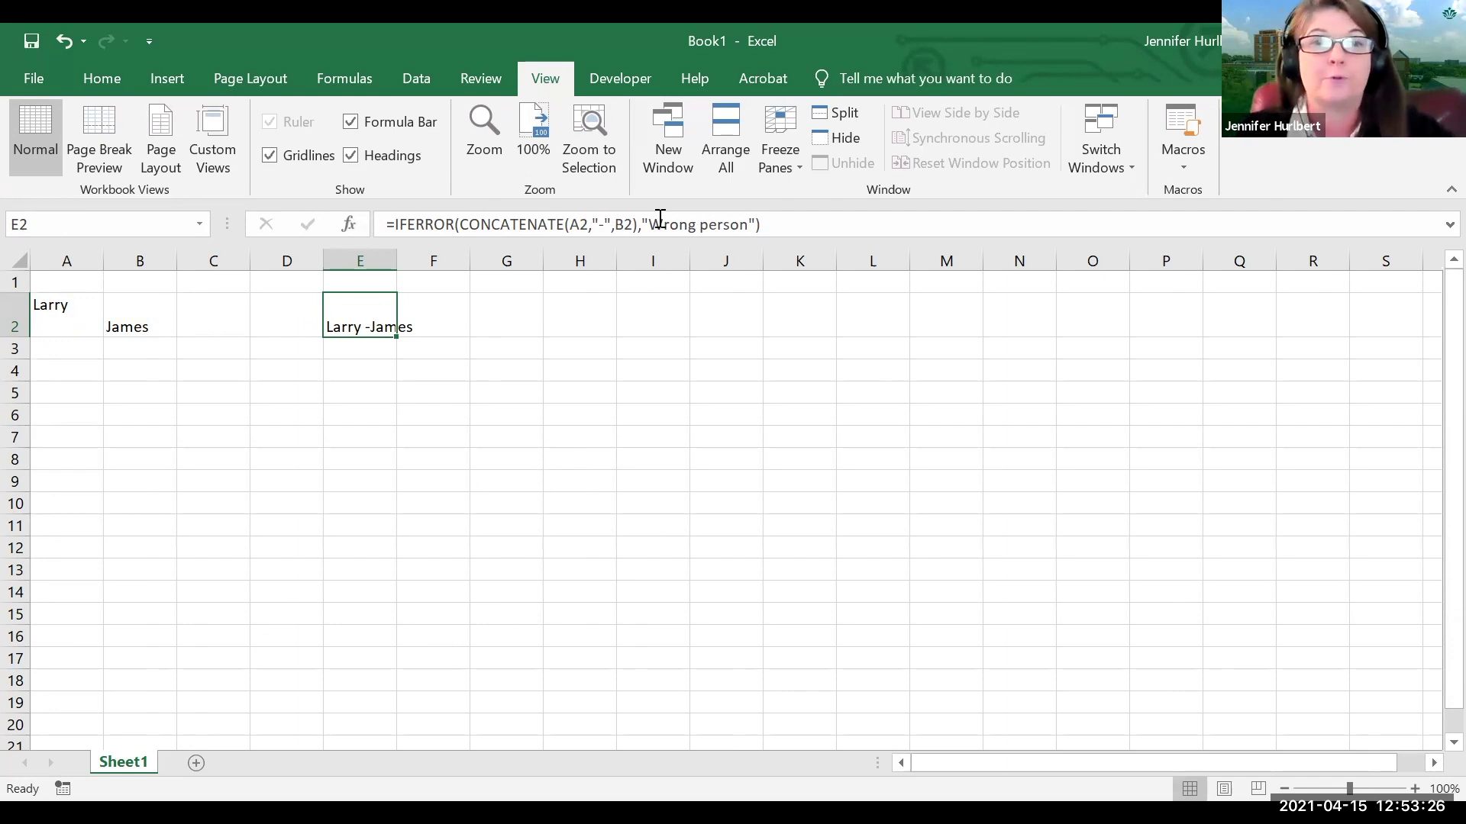
{"action": "left_click_drag", "start_coordinate": [649, 223], "coordinate": [749, 224]}
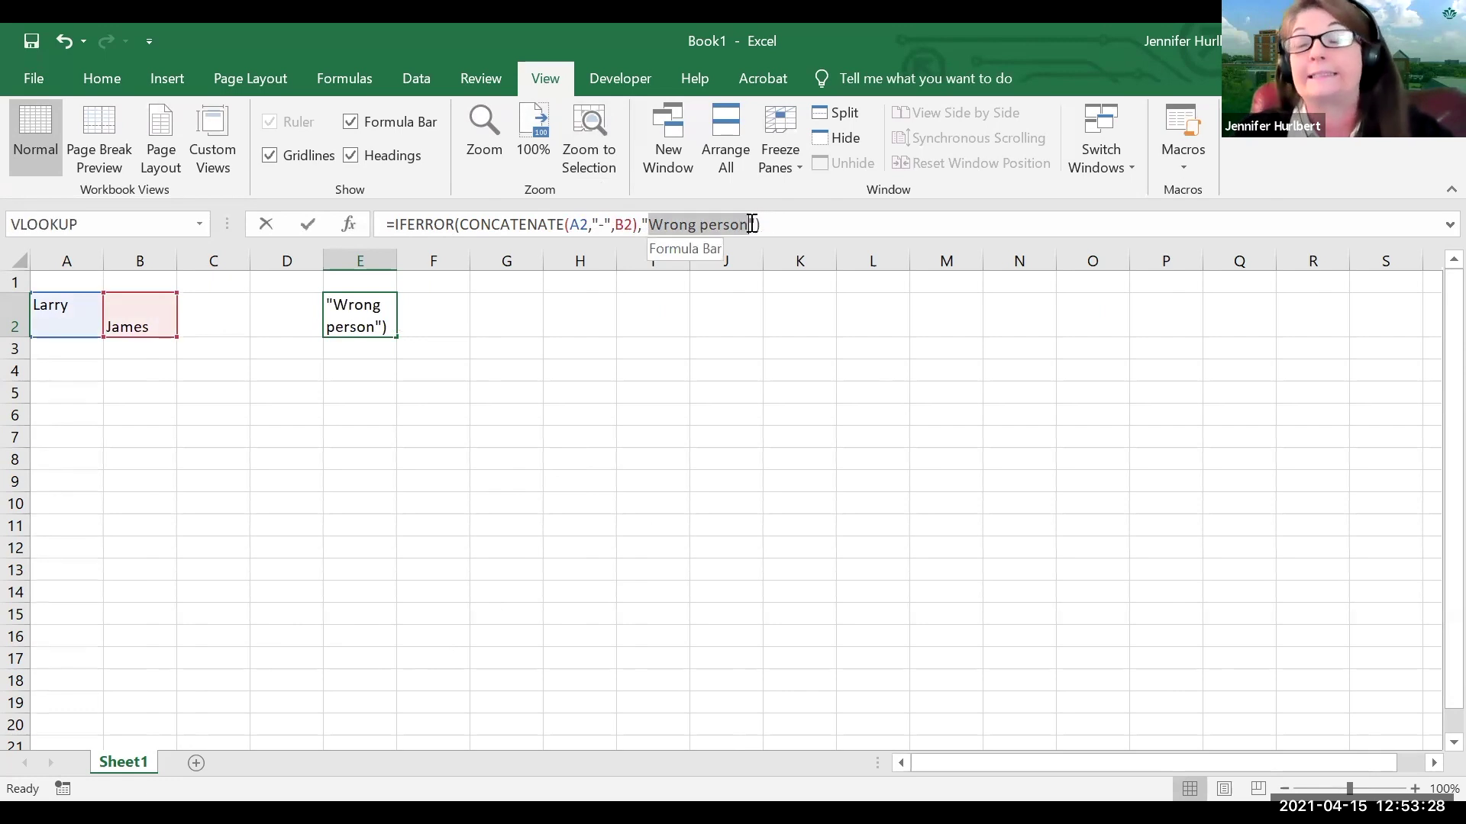
{"action": "left_click", "coordinate": [820, 498]}
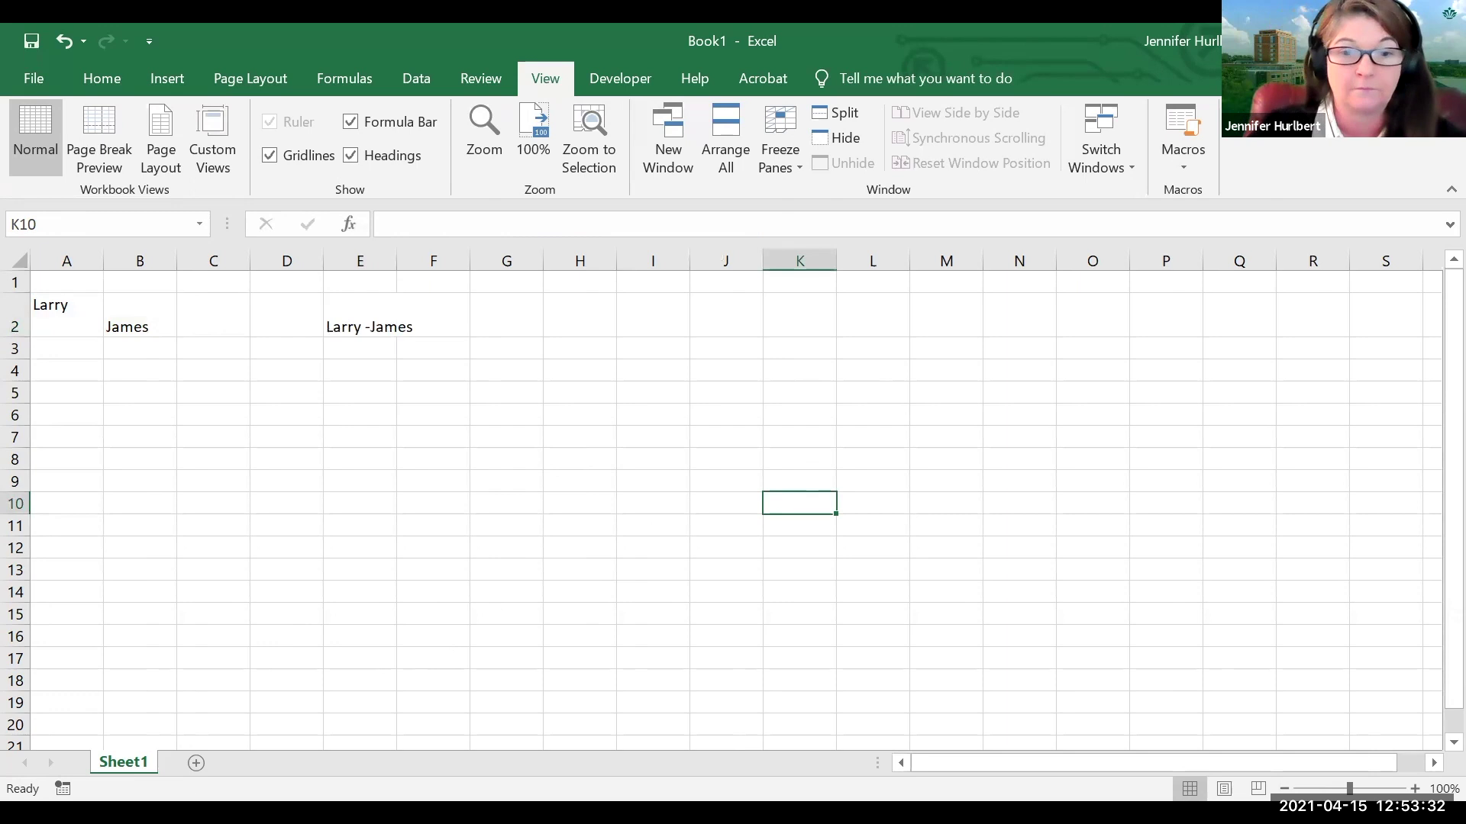
{"action": "left_click", "coordinate": [501, 526]}
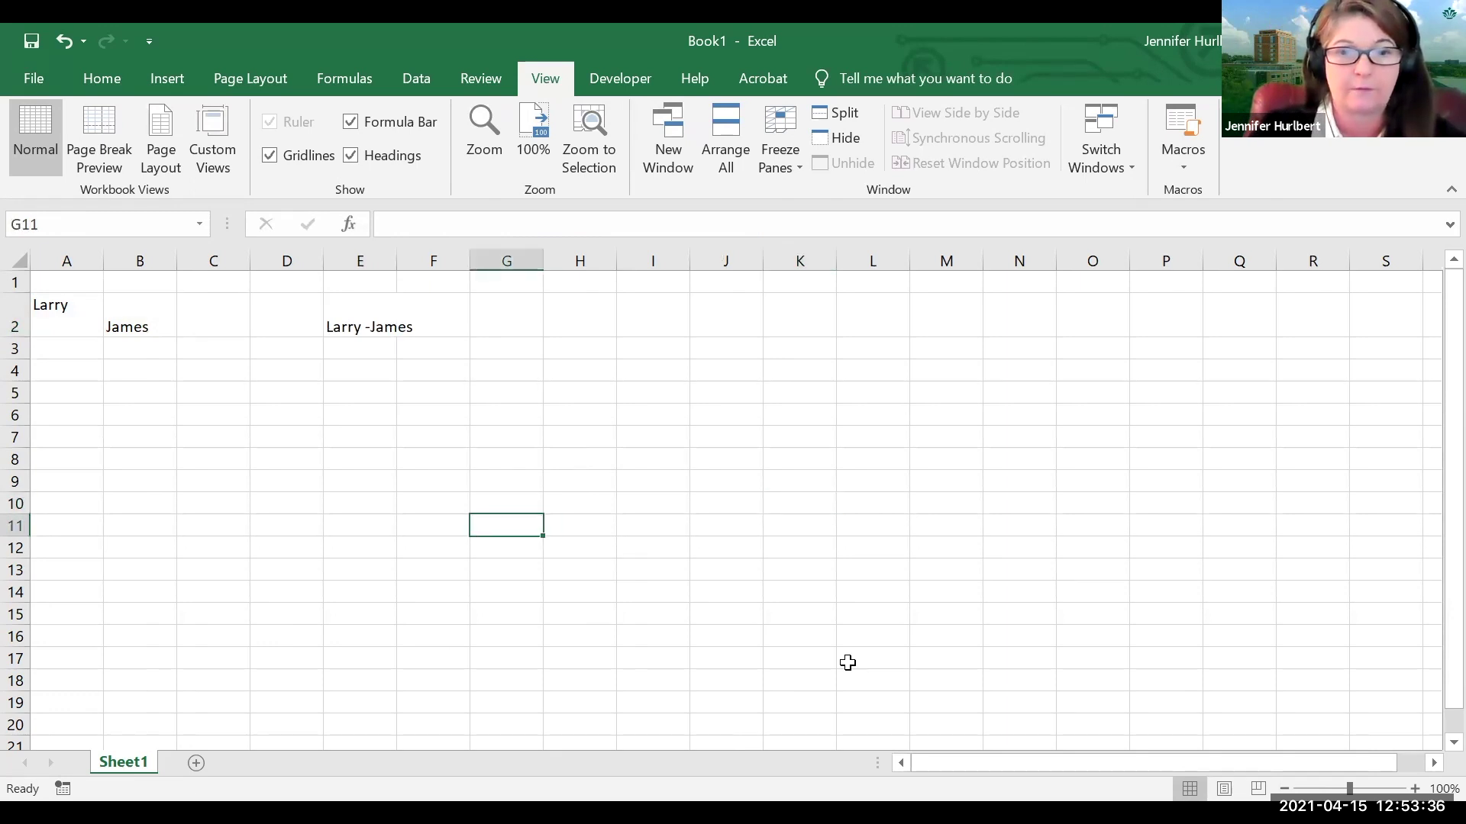